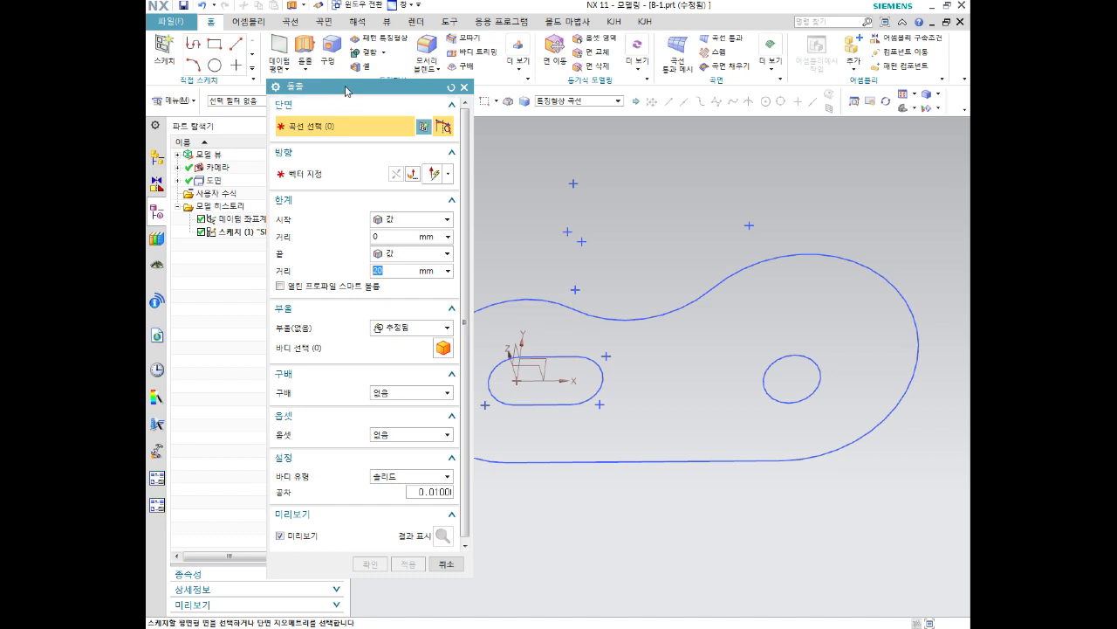
Rearrange the Extrude dialog to show every group and move it off the sketch.
right_click(346, 91)
click(327, 87)
right_click(333, 93)
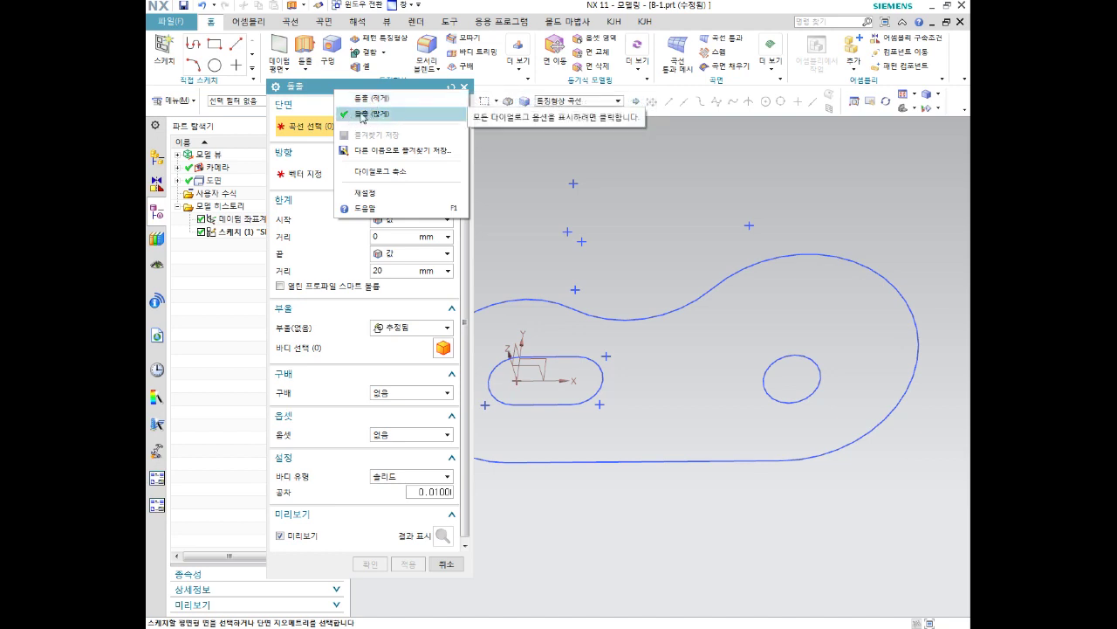
click(370, 99)
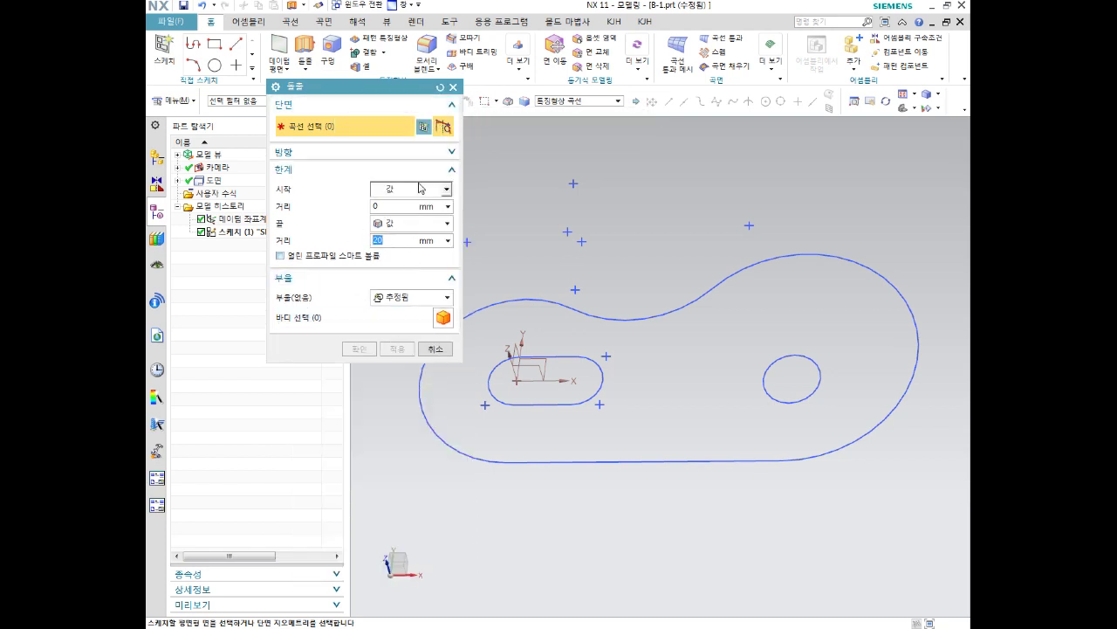
right_click(385, 91)
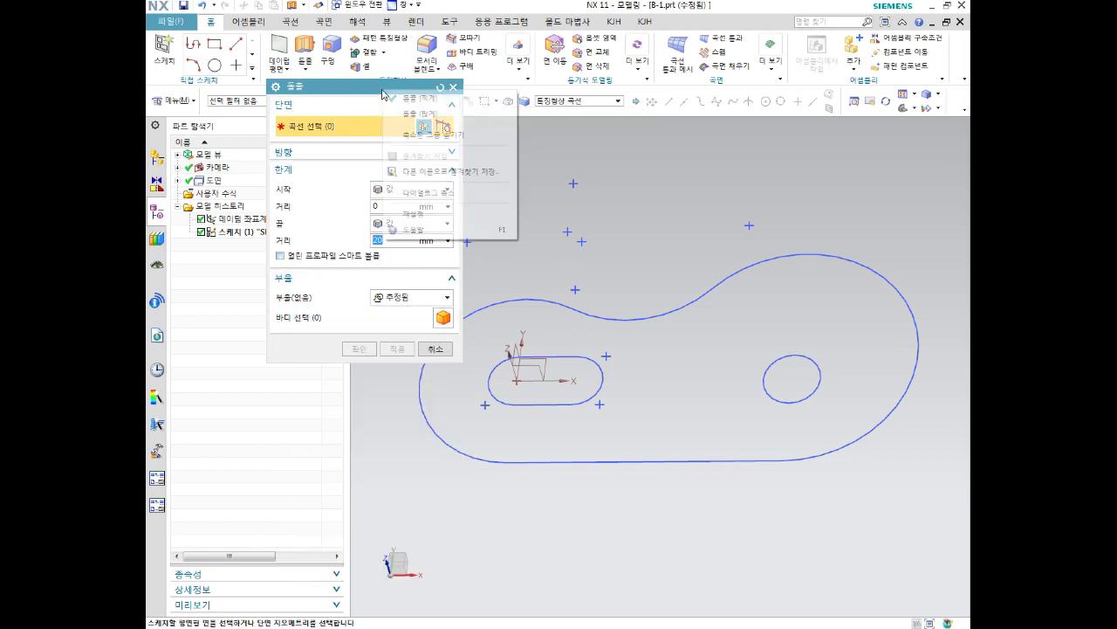
click(416, 114)
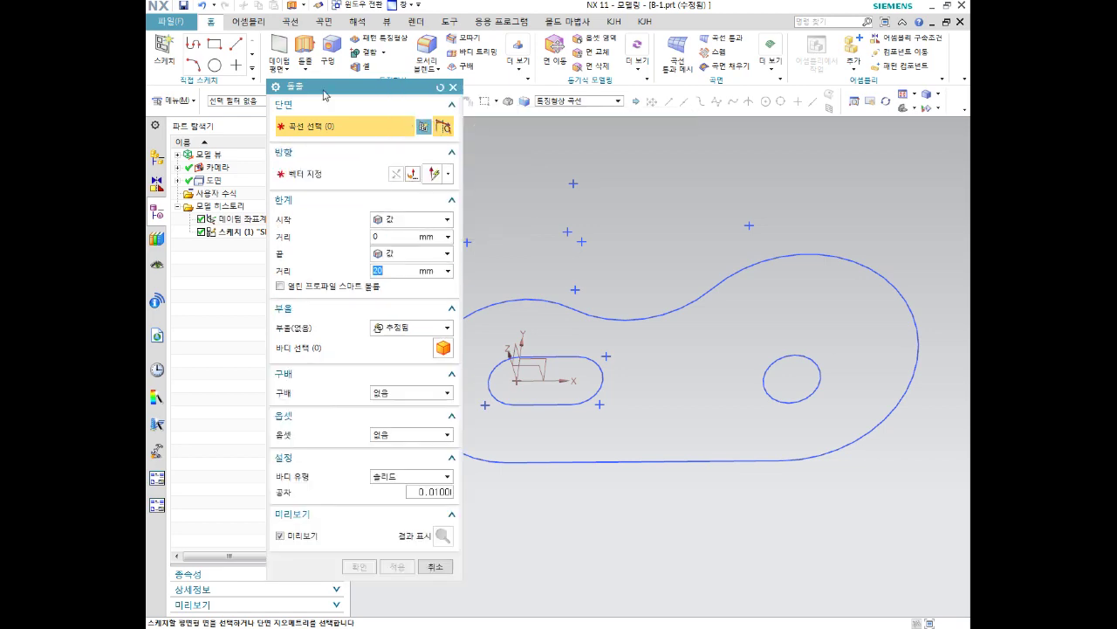
mouse_move(353, 85)
mouse_down()
mouse_move(404, 33)
mouse_move(326, 56)
mouse_up()
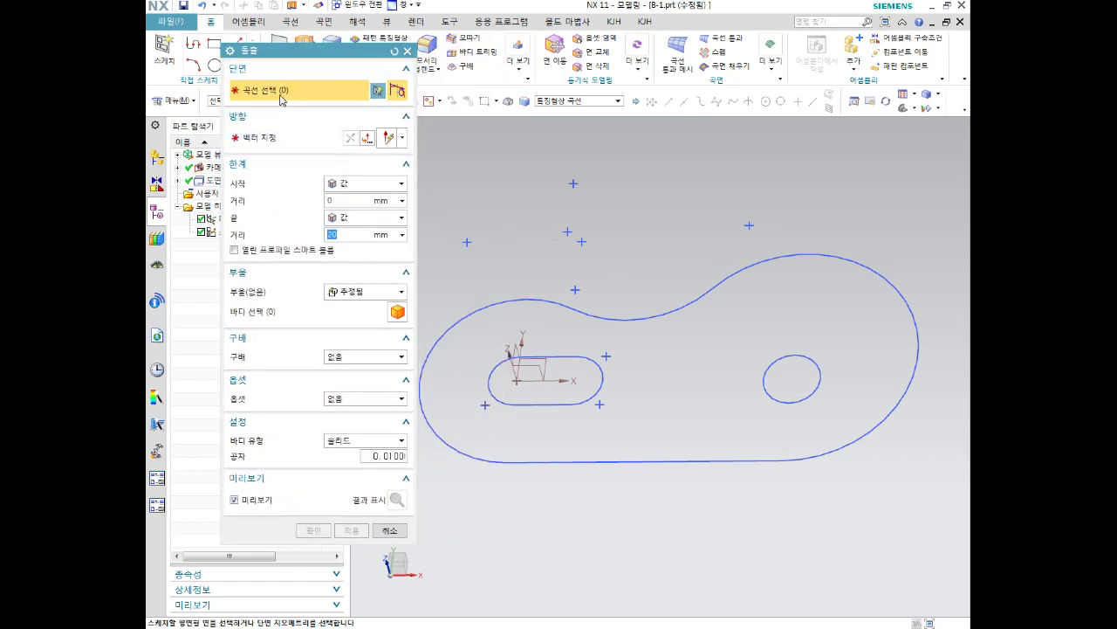
click(272, 143)
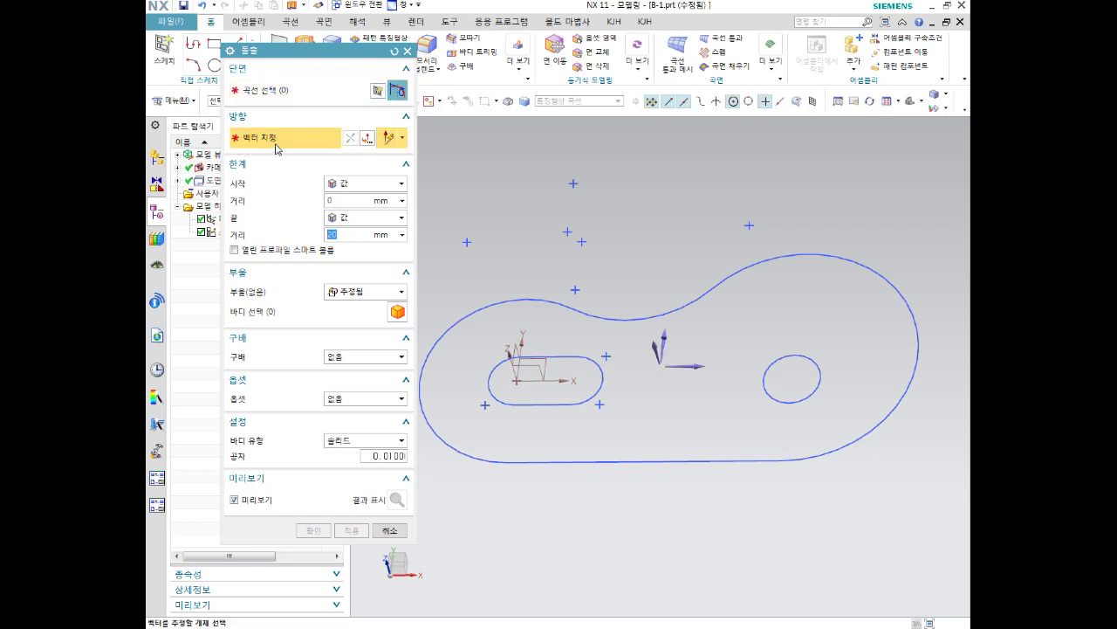
click(306, 96)
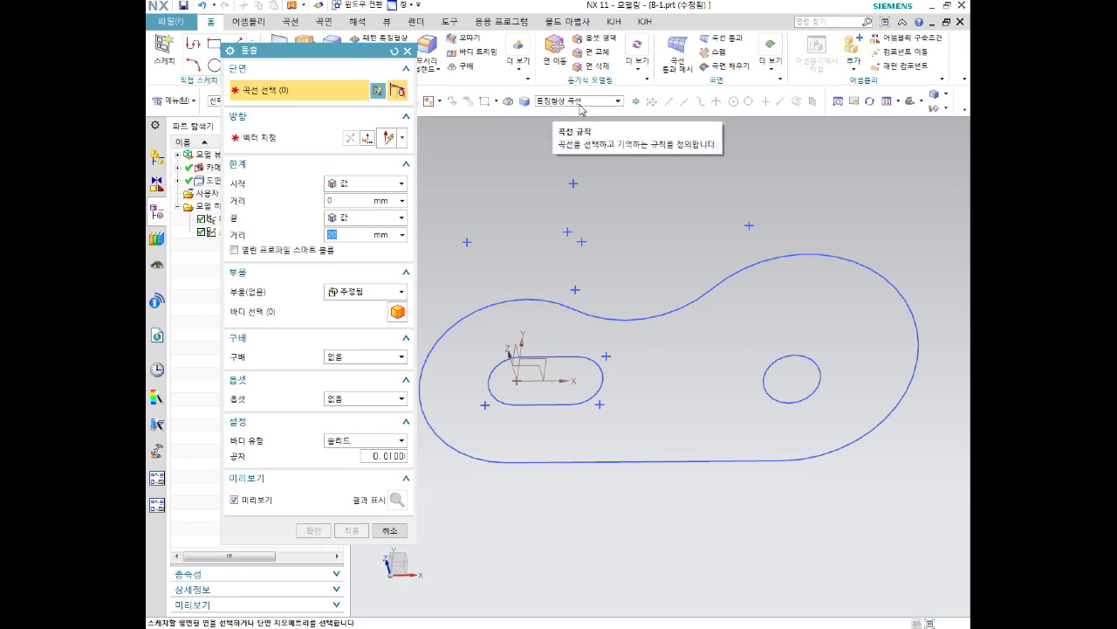
Try the 영역 경계 곡선 curve rule, then settle on 연결된 곡선.
click(576, 102)
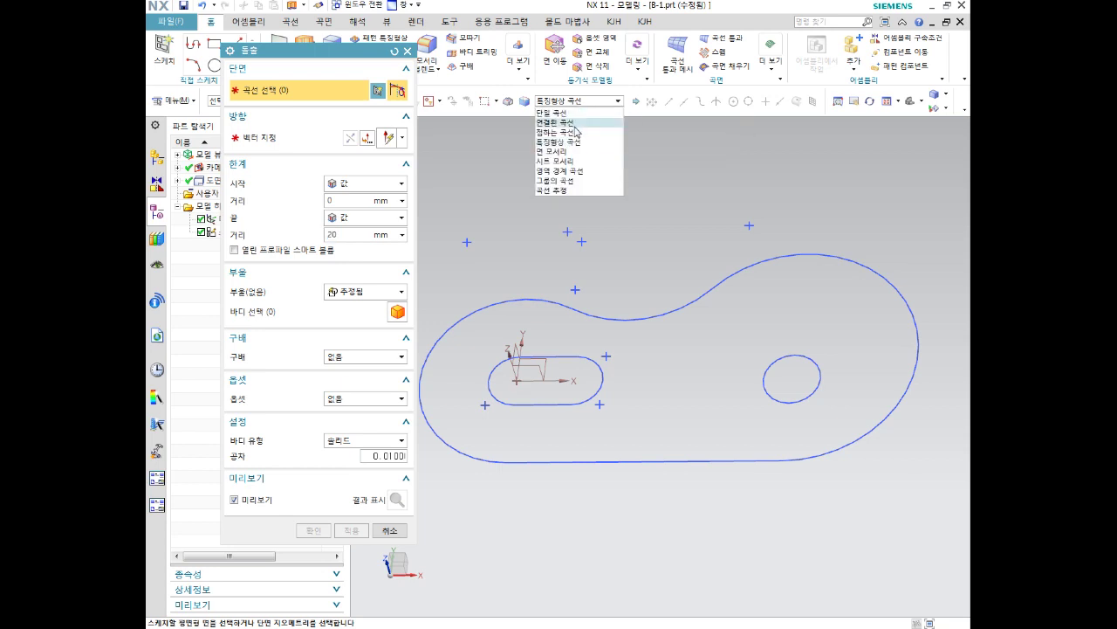
click(574, 124)
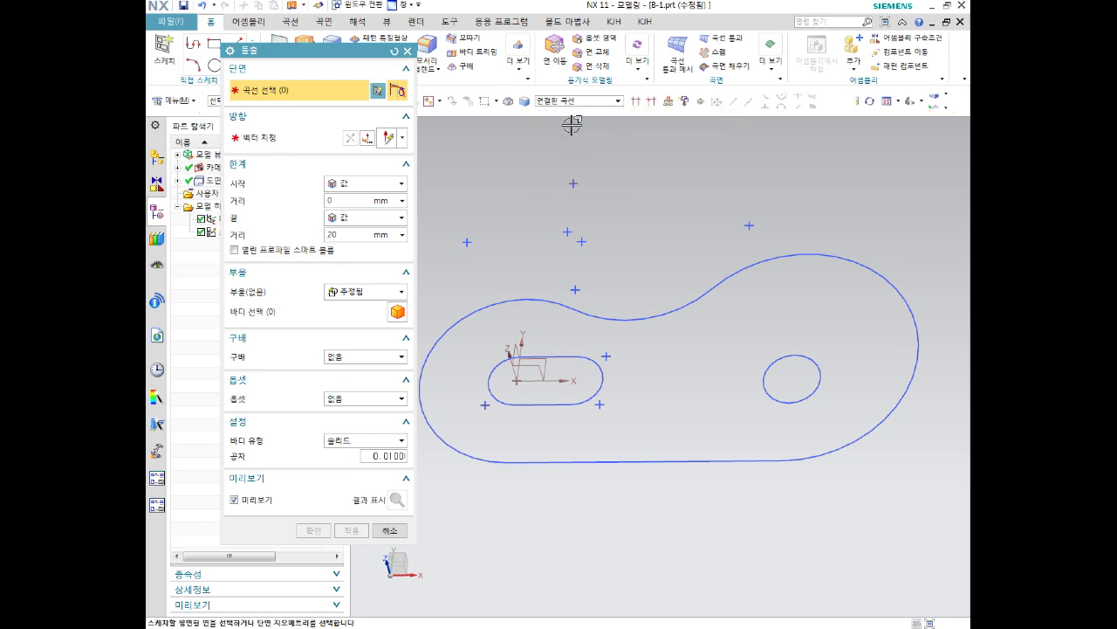
click(576, 101)
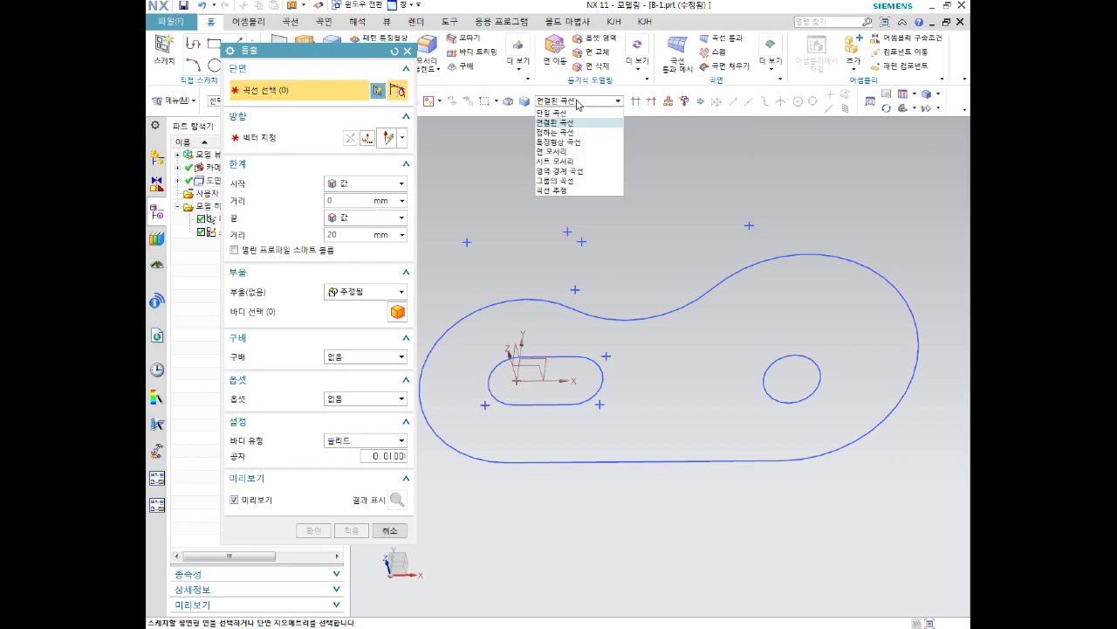
click(571, 124)
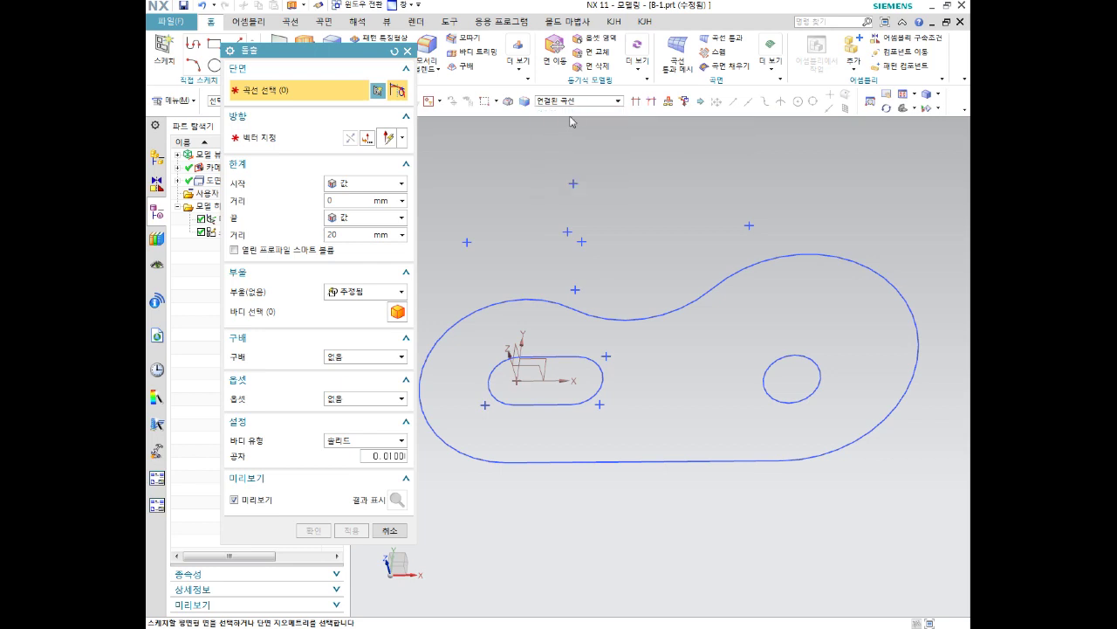
click(580, 102)
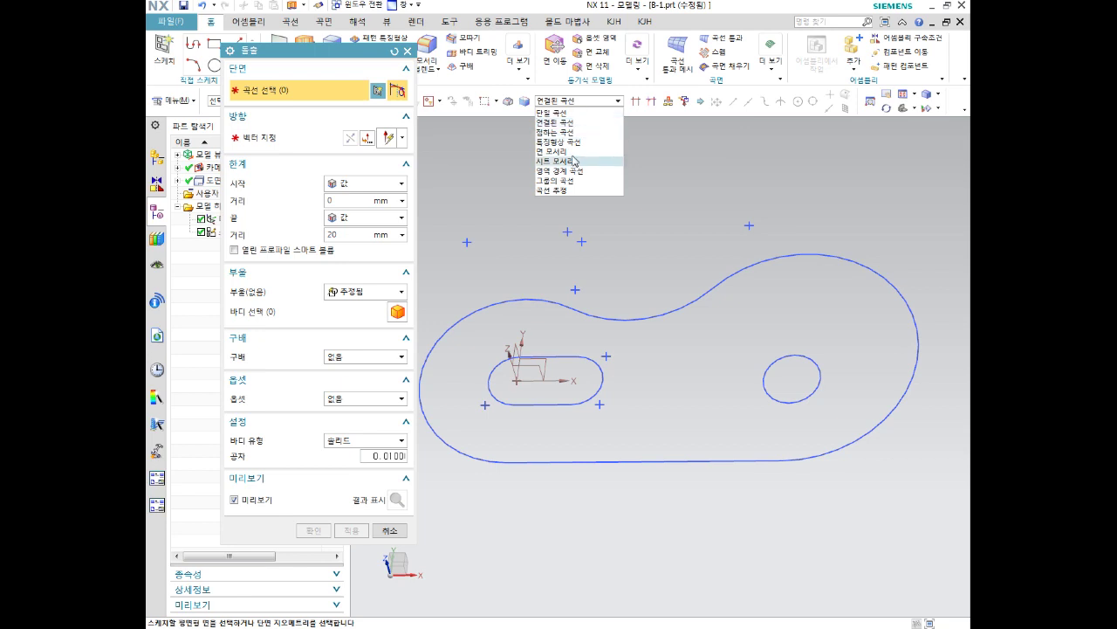
click(581, 172)
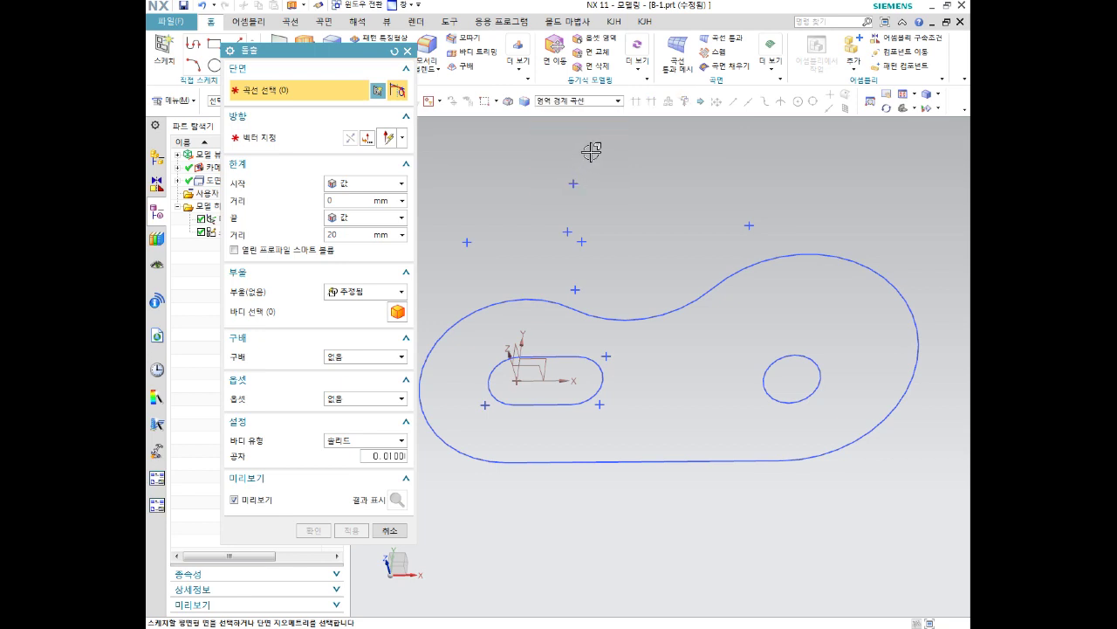
click(583, 101)
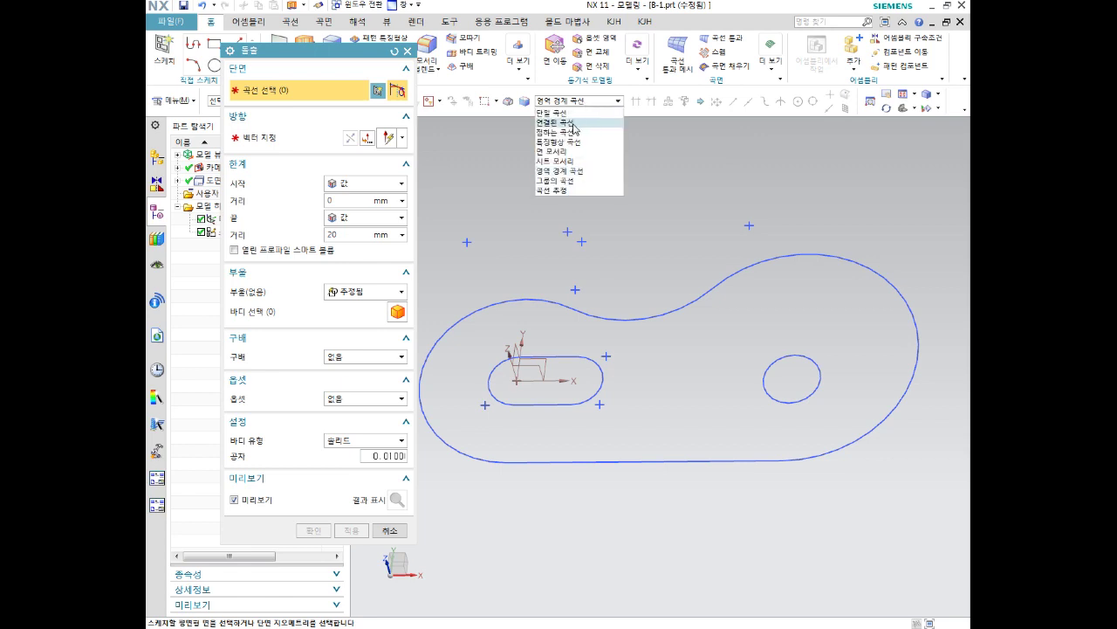
click(573, 123)
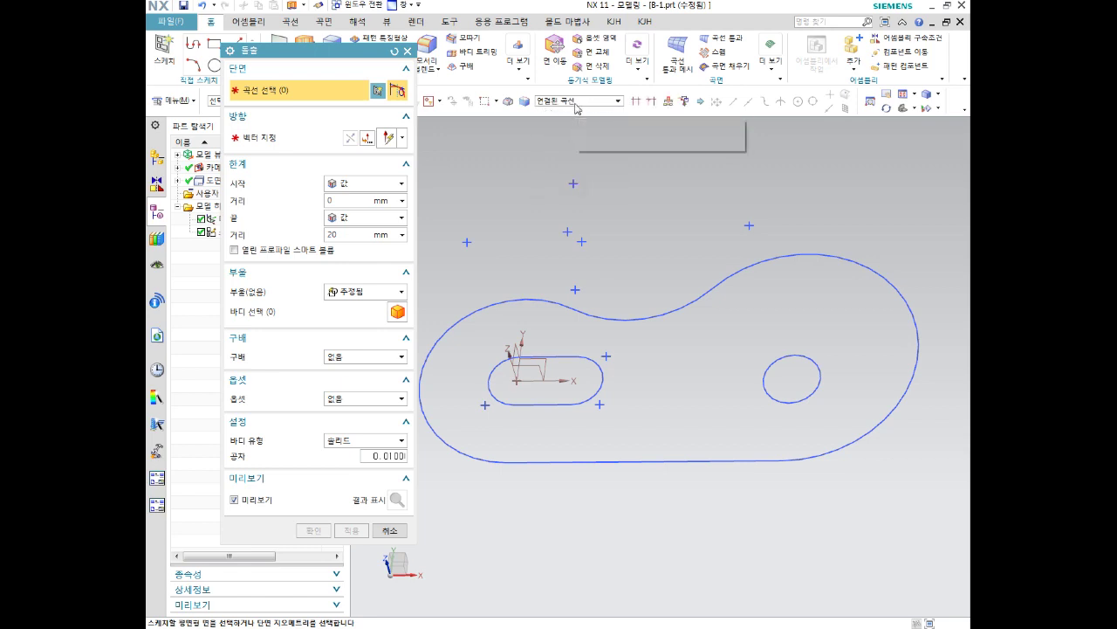
click(577, 103)
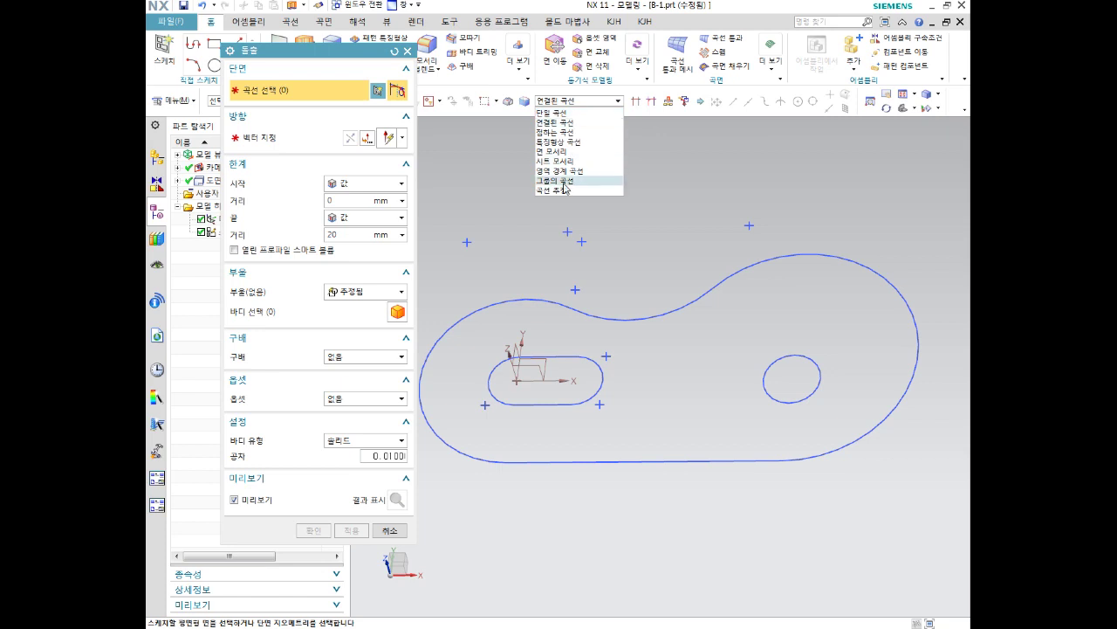
Preview the region inside the outline extruded 20 mm via 영역 경계 곡선, then cancel the extrude.
click(568, 172)
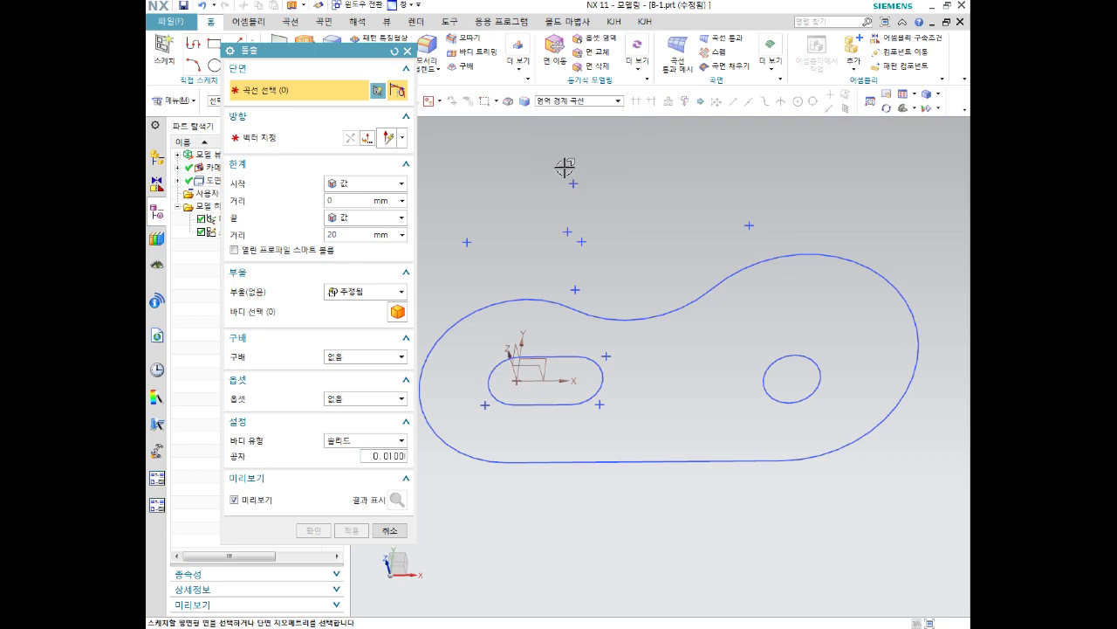
click(731, 329)
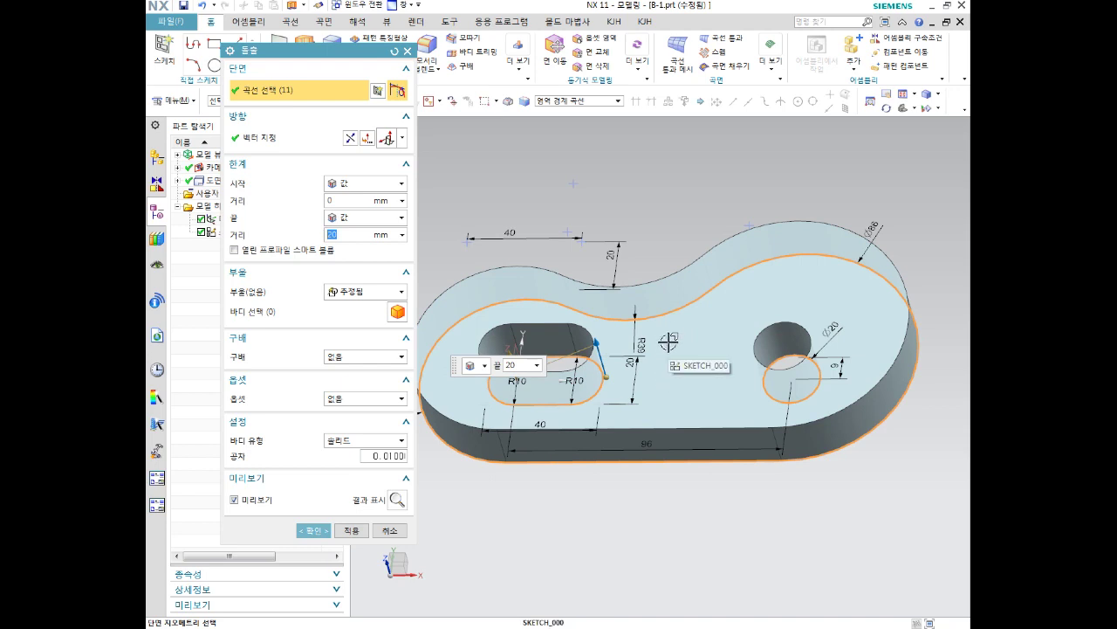
key(Escape)
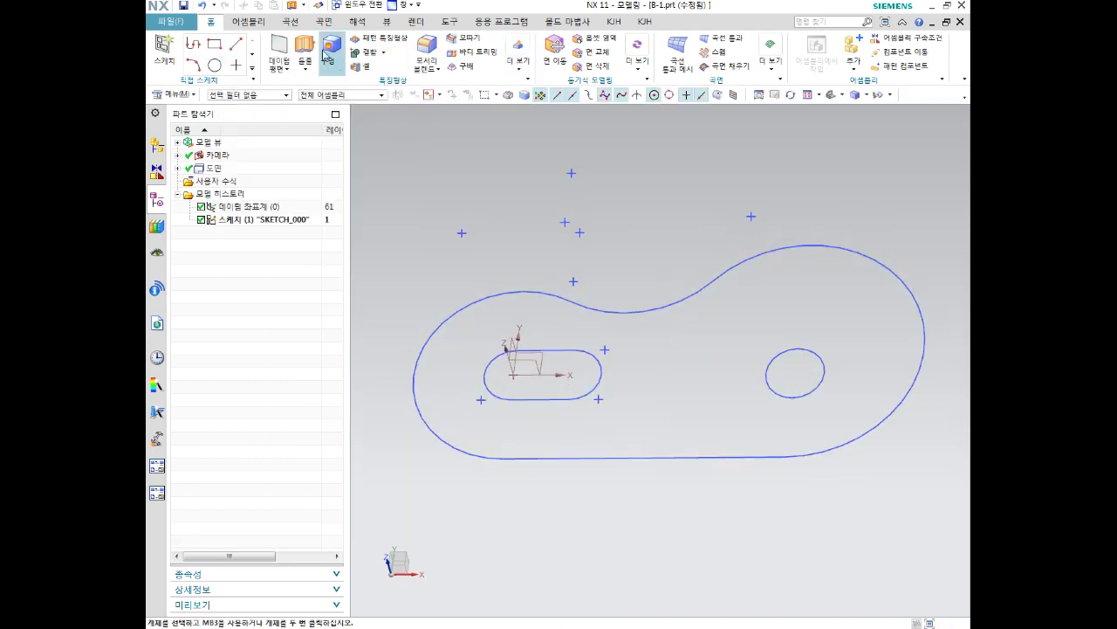
click(325, 55)
click(570, 101)
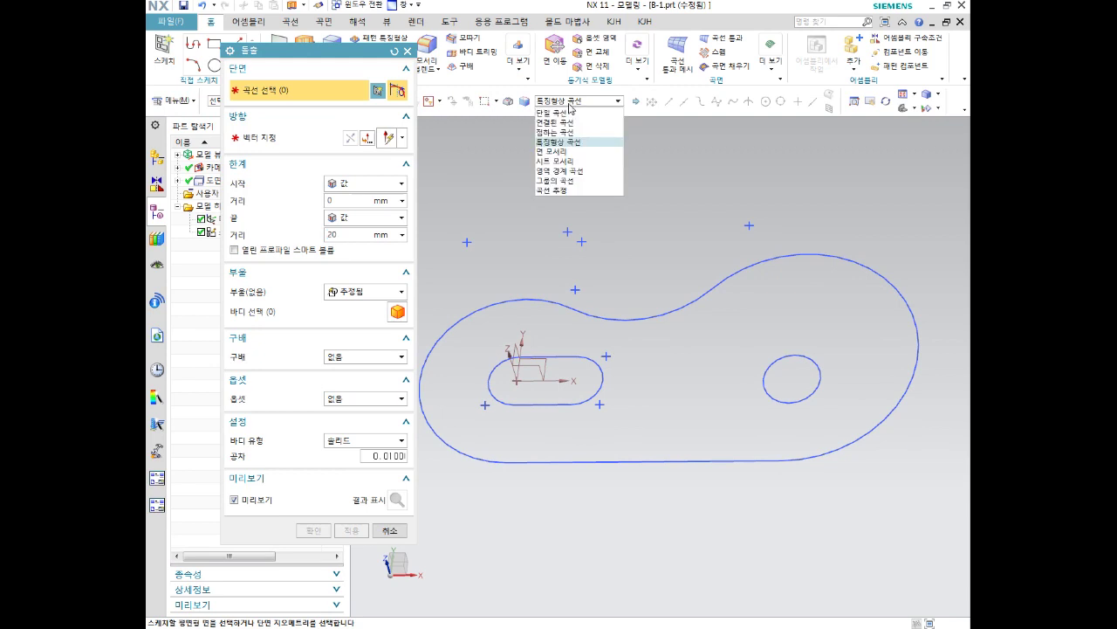
click(580, 172)
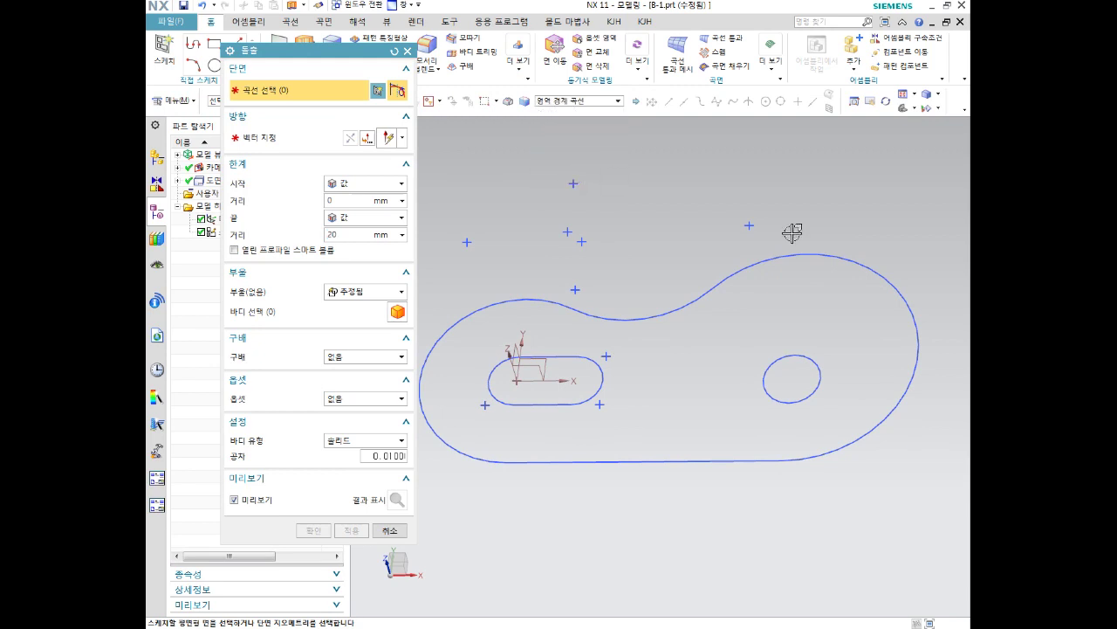
click(671, 352)
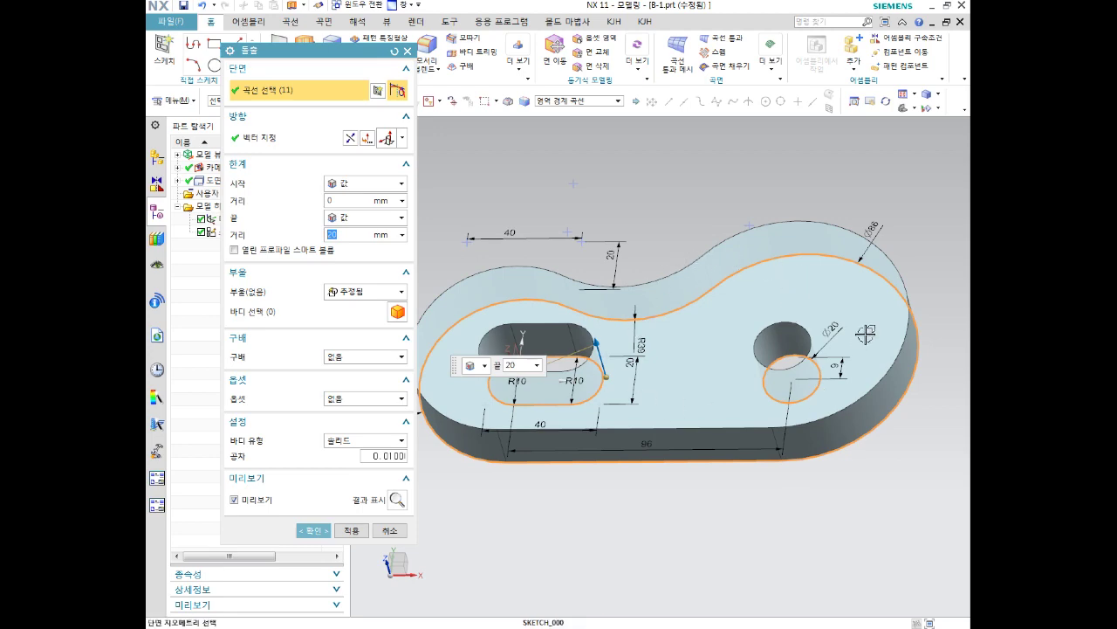
mouse_move(864, 350)
middle_down()
mouse_move(882, 367)
mouse_move(884, 343)
mouse_move(873, 339)
middle_up()
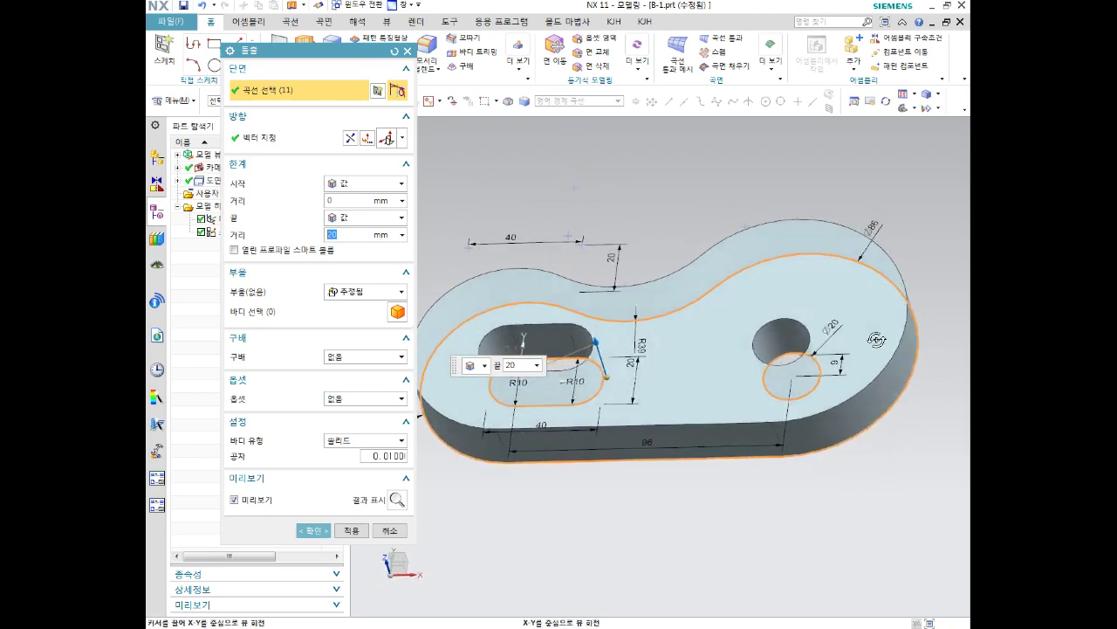
key(Escape)
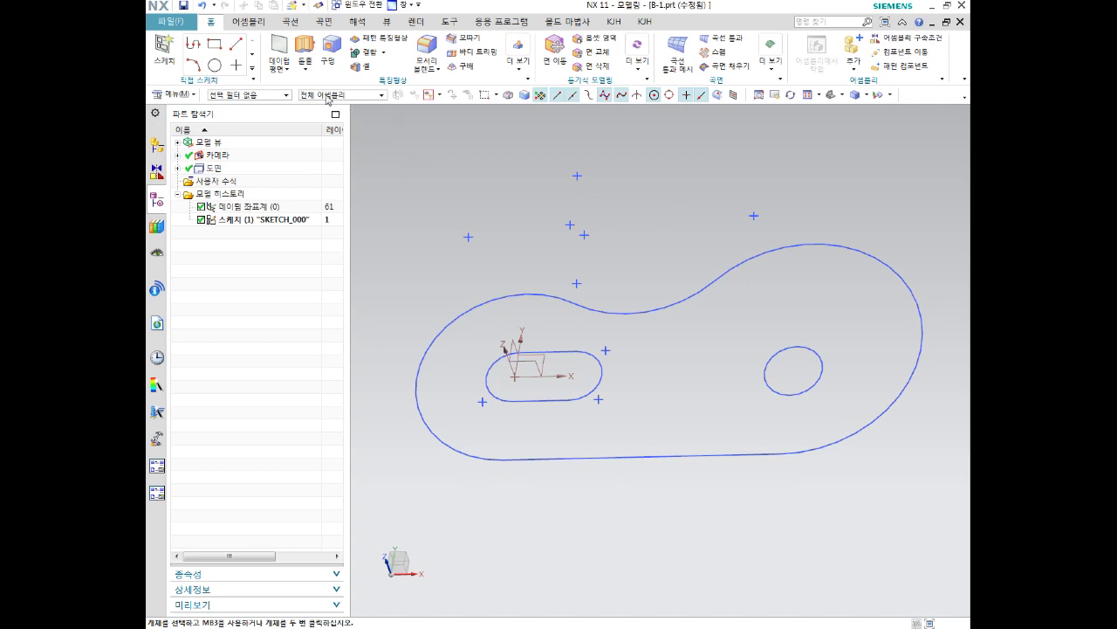
Start a new extrude with the 연결된 곡선 rule and select the outer plate profile.
click(307, 44)
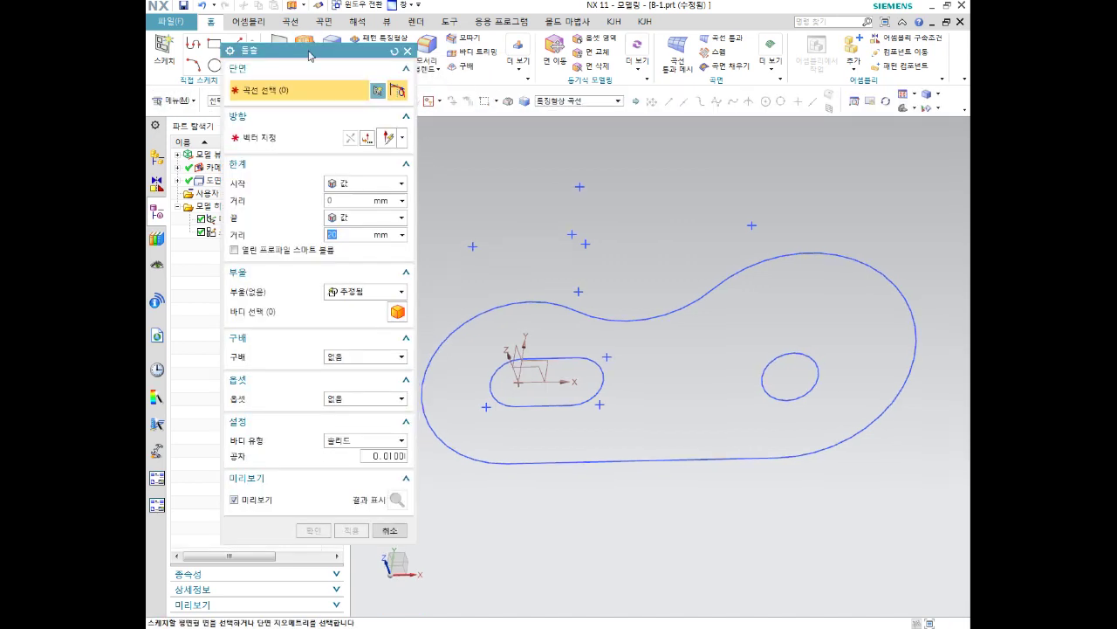
click(554, 102)
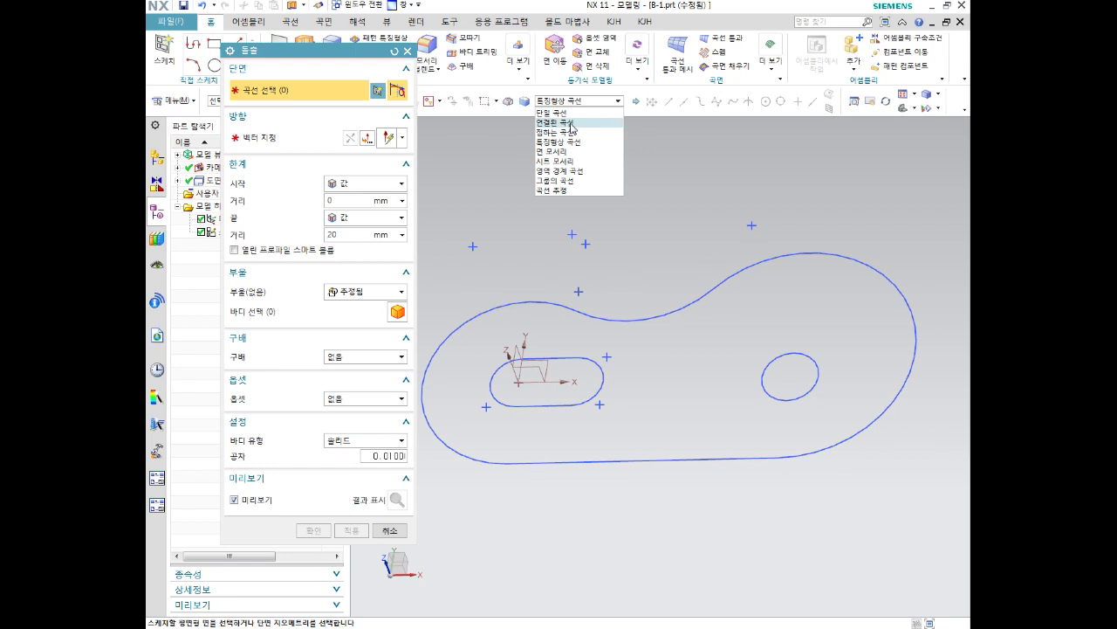
click(570, 123)
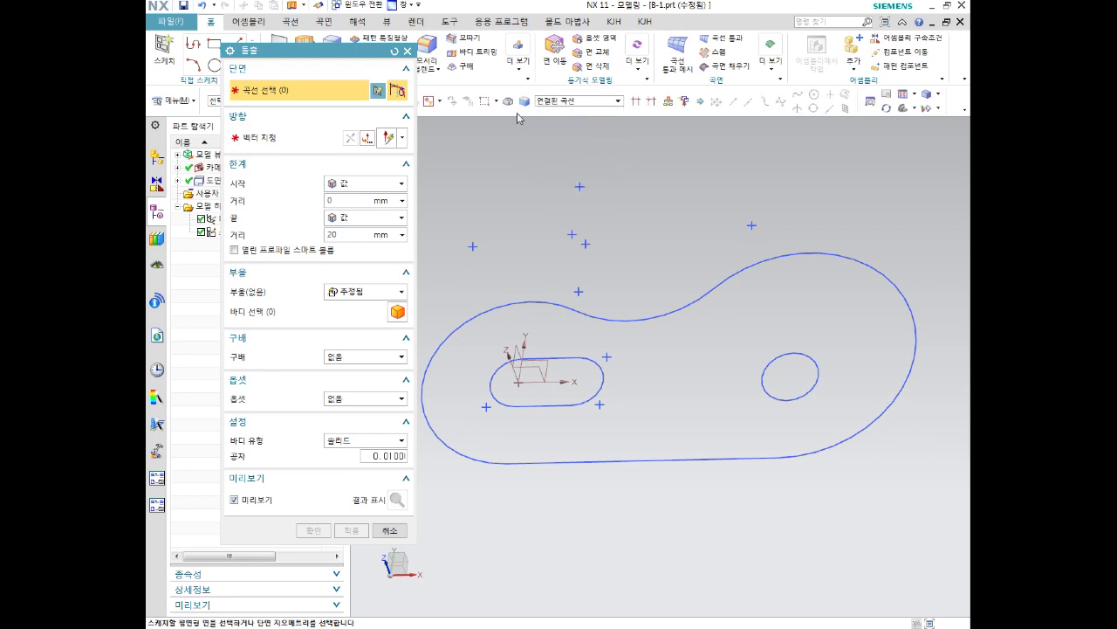
click(663, 320)
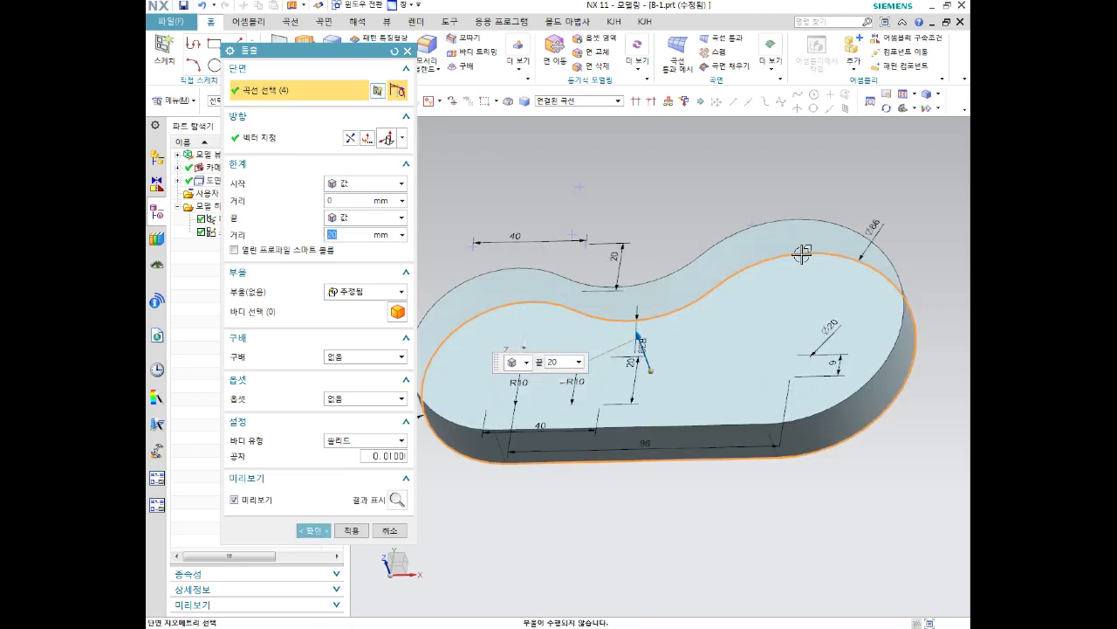
middle_drag(801, 253, 736, 243)
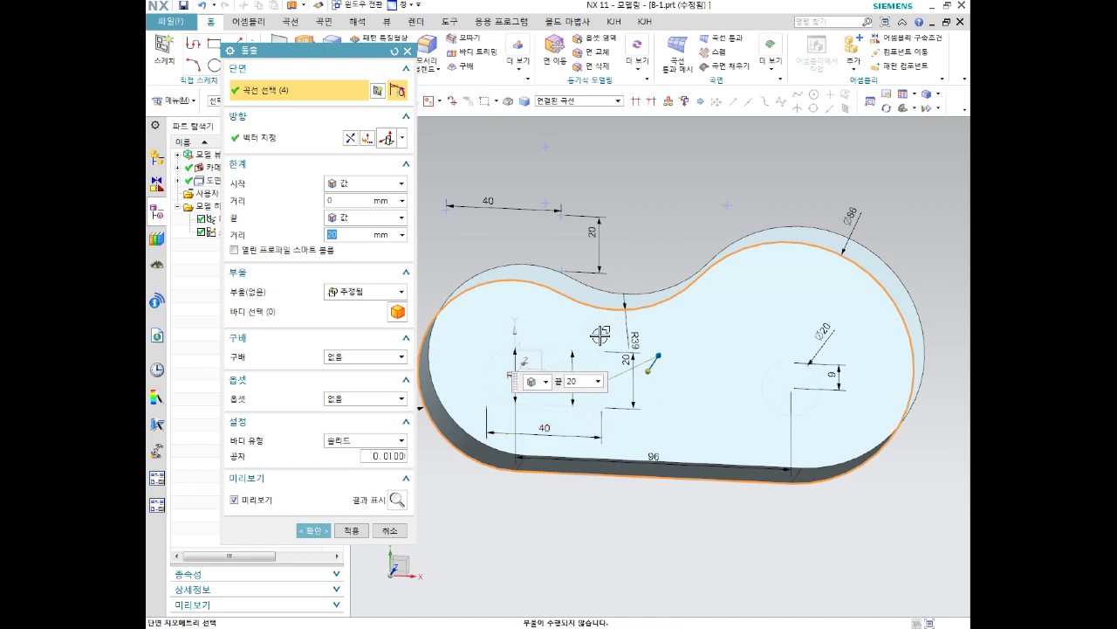
scroll(601, 335, down, 2)
Add the slot and Ø20 hole to the section and orbit to inspect the preview.
click(547, 352)
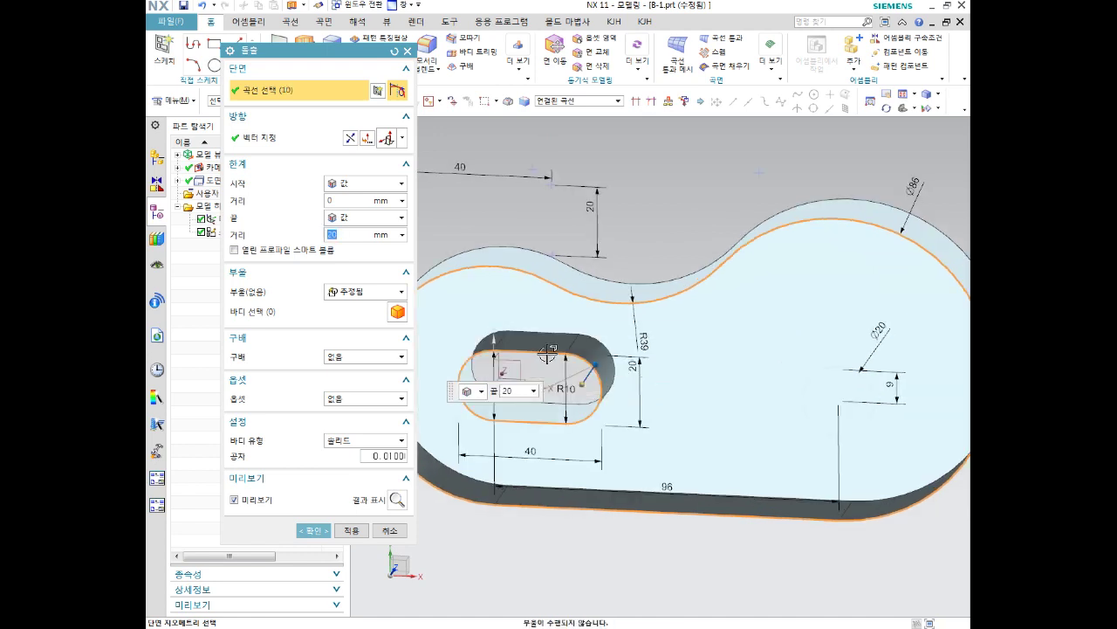
click(821, 360)
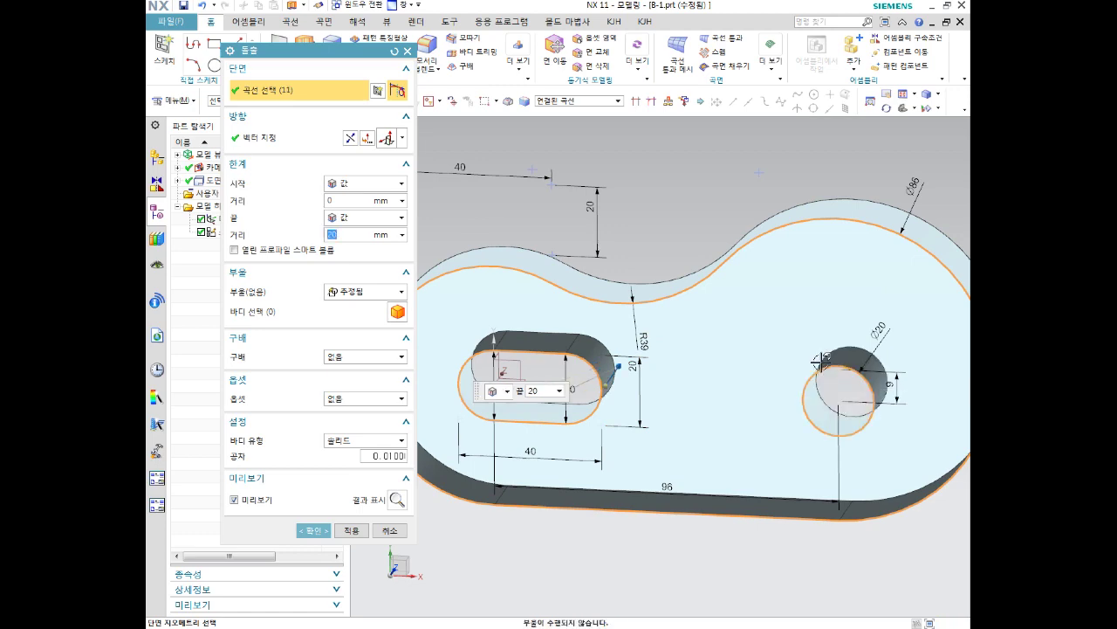
scroll(821, 360, up, 3)
mouse_move(821, 361)
middle_down()
mouse_move(747, 369)
mouse_move(824, 181)
middle_up()
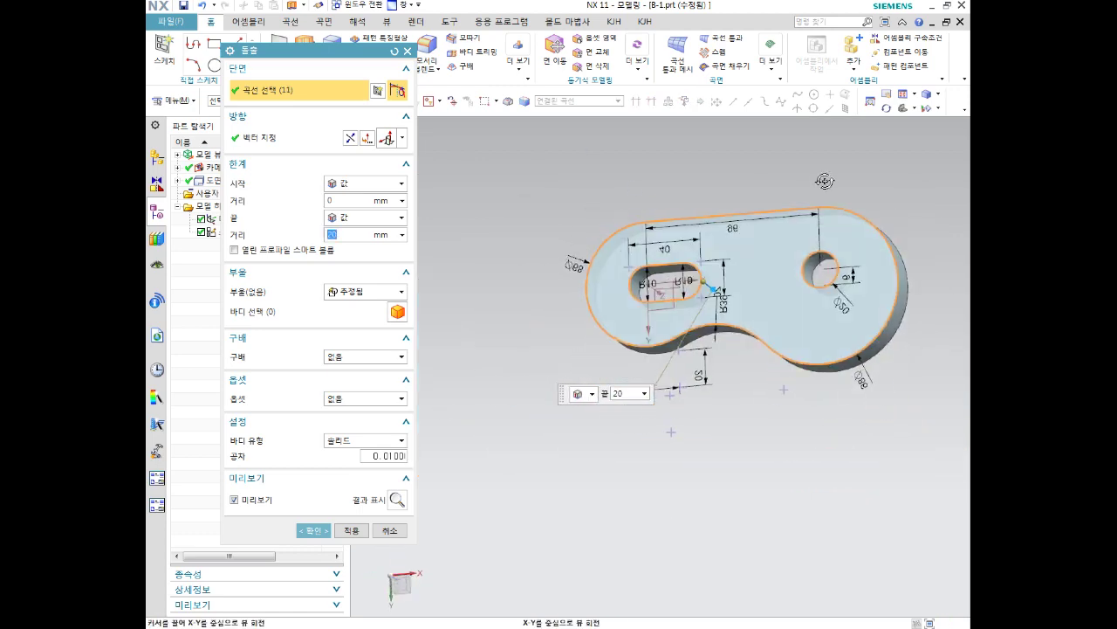
middle_drag(824, 181, 860, 308)
scroll(860, 307, down, 3)
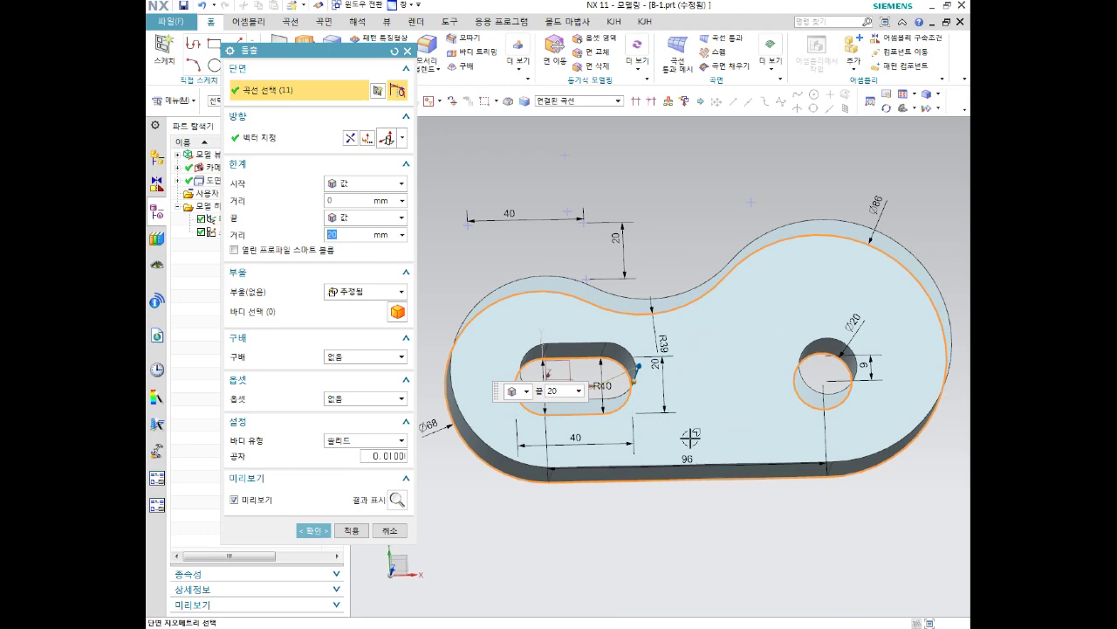
mouse_move(780, 352)
middle_down()
mouse_move(753, 322)
mouse_move(744, 353)
middle_up()
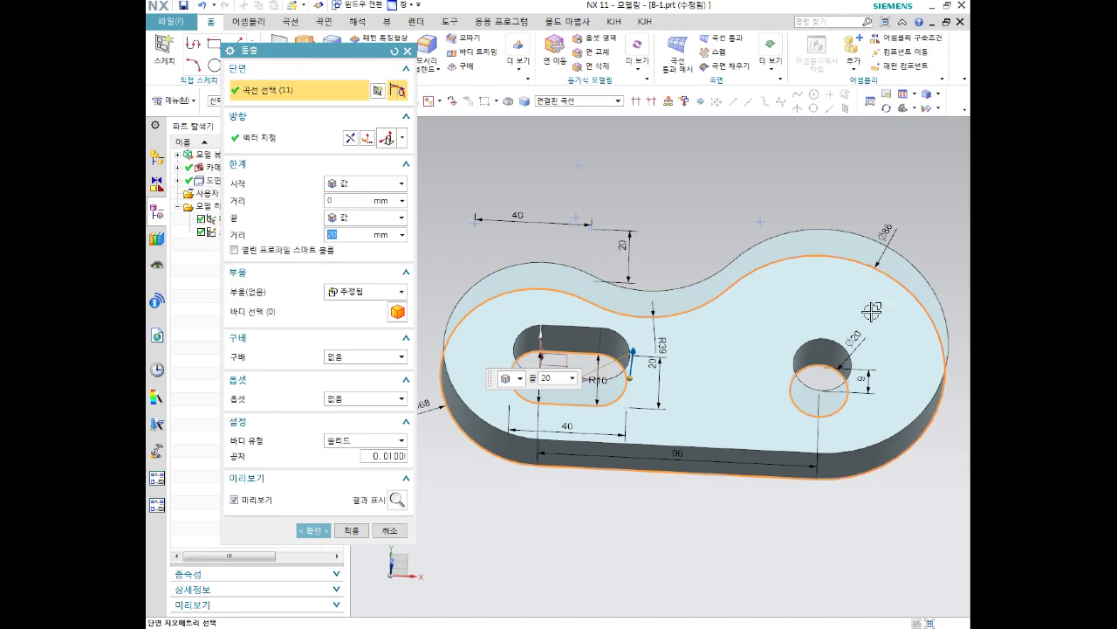
Deselect the hole, slot and outer boundary, leaving no section curves.
shift+click(814, 368)
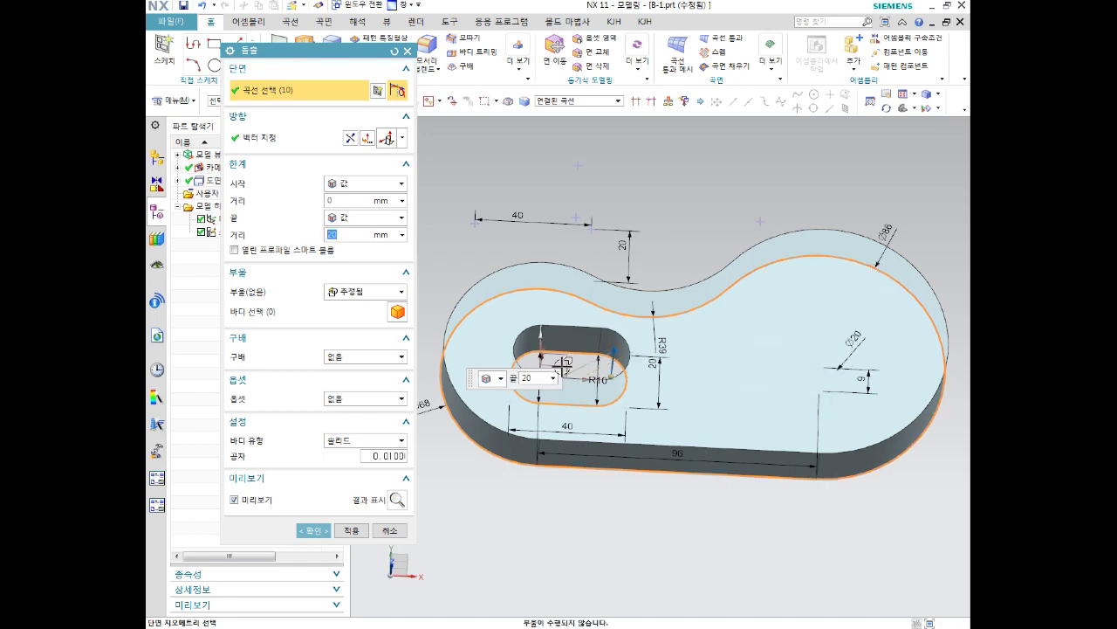
shift+click(615, 351)
shift+click(624, 311)
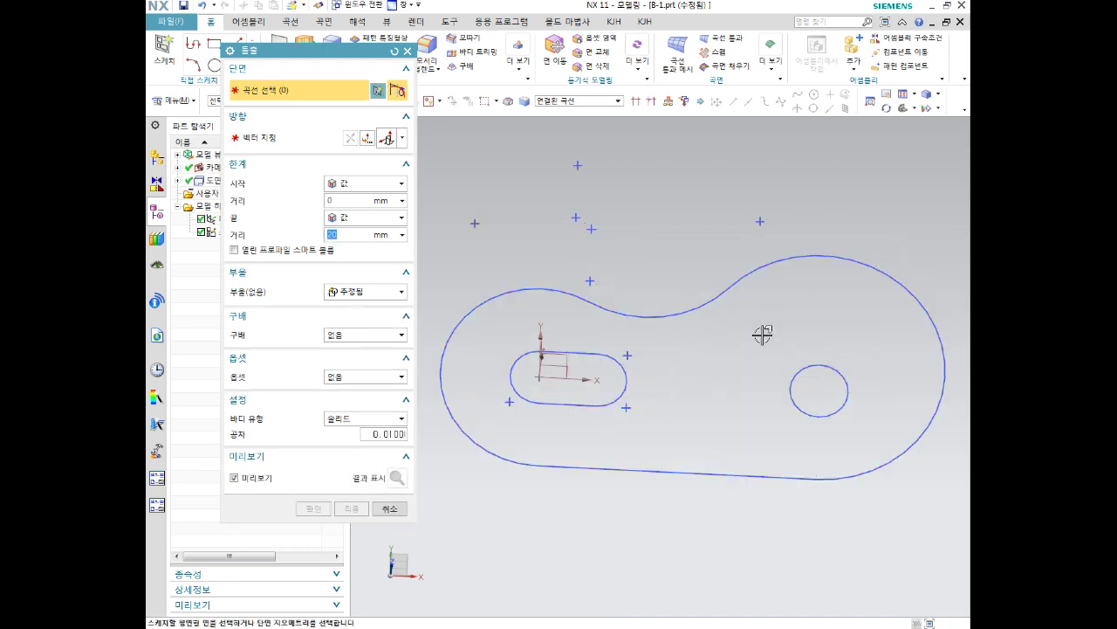
Reselect the outer boundary, slot and round hole as the 11-curve section and orbit to inspect.
click(641, 316)
click(579, 352)
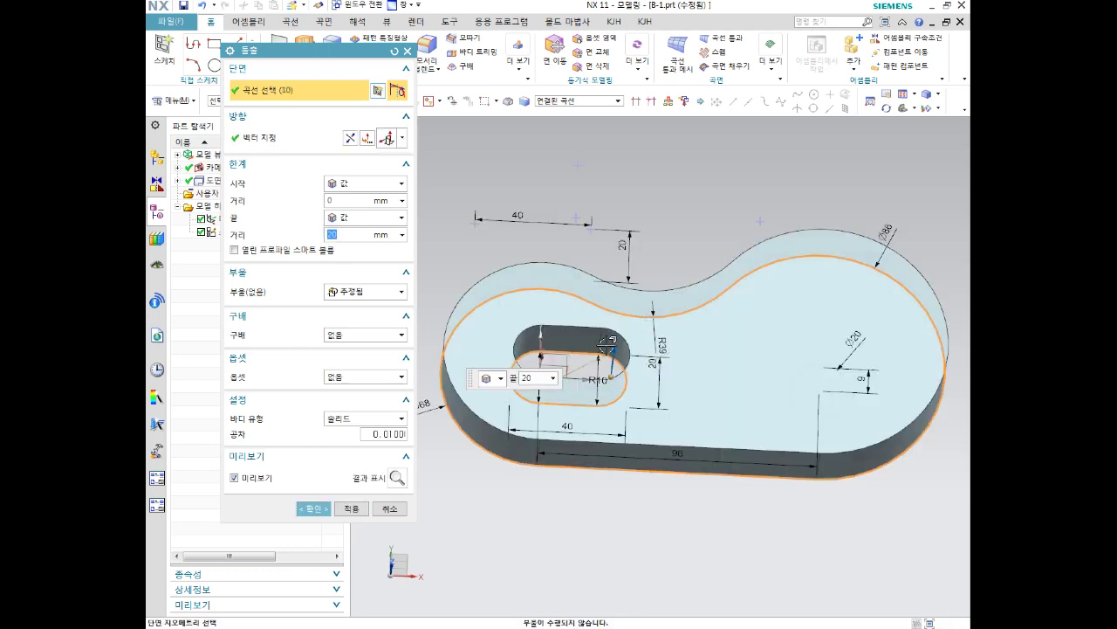
click(816, 369)
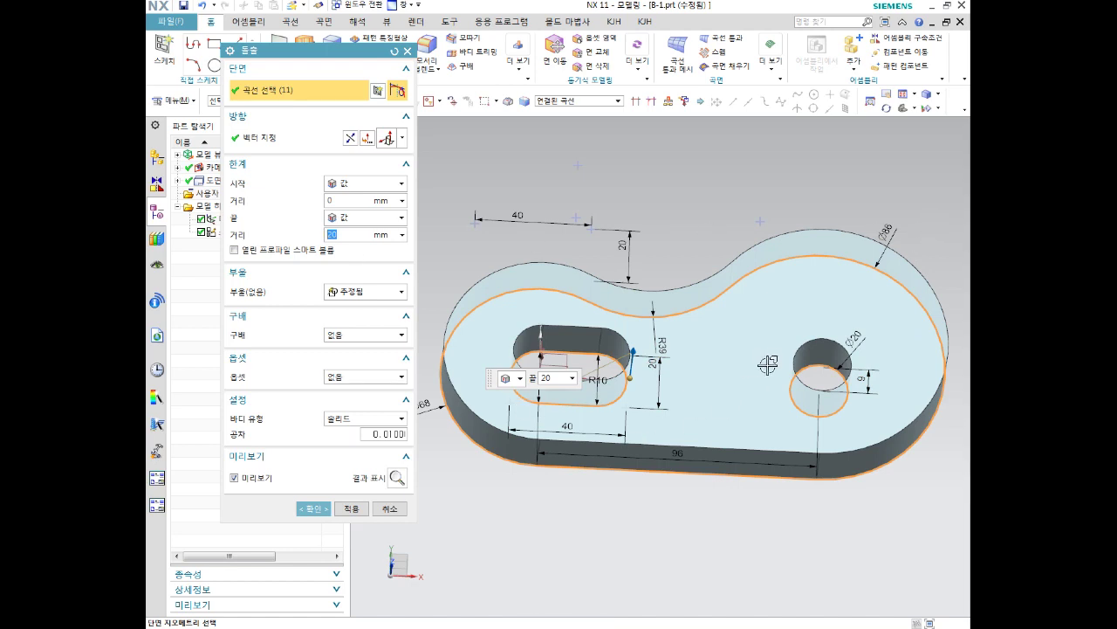
middle_drag(767, 365, 611, 297)
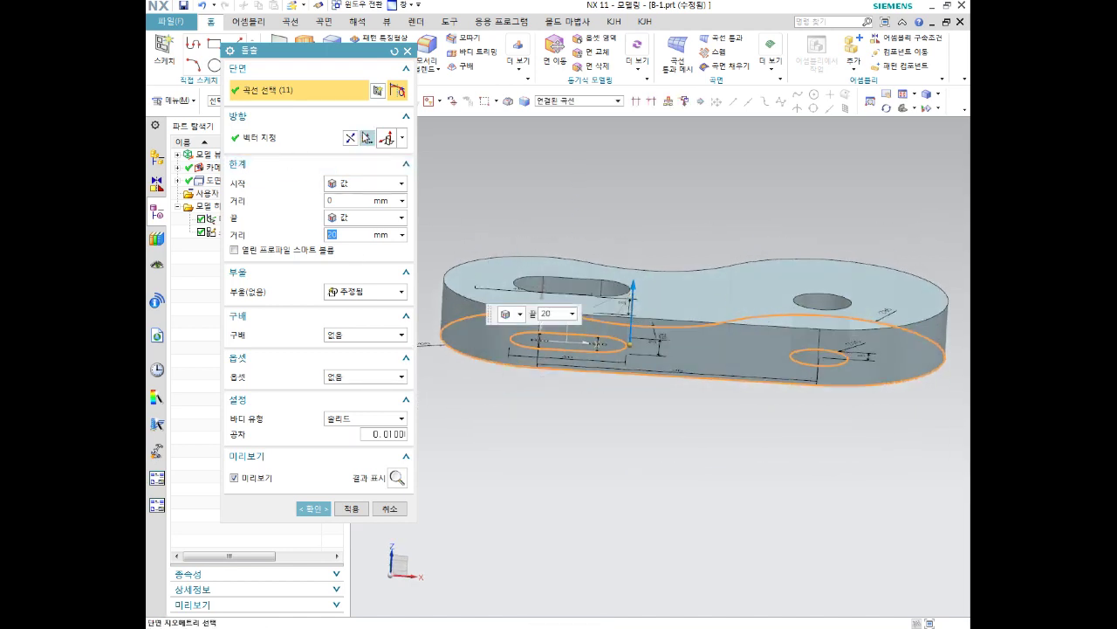
middle_drag(679, 255, 673, 245)
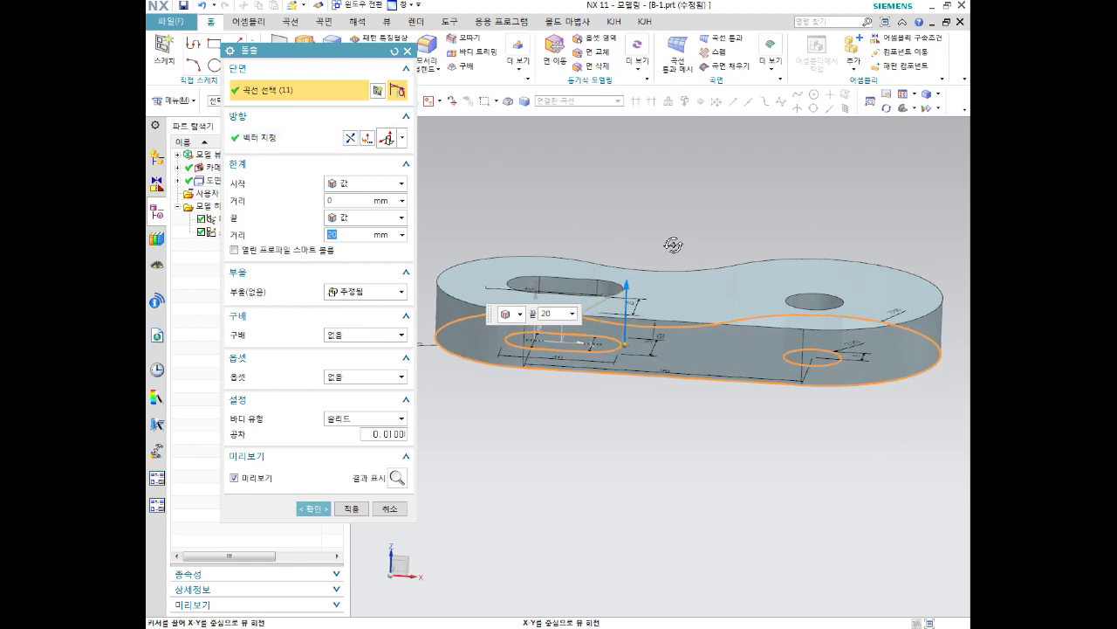
scroll(646, 293, up, 2)
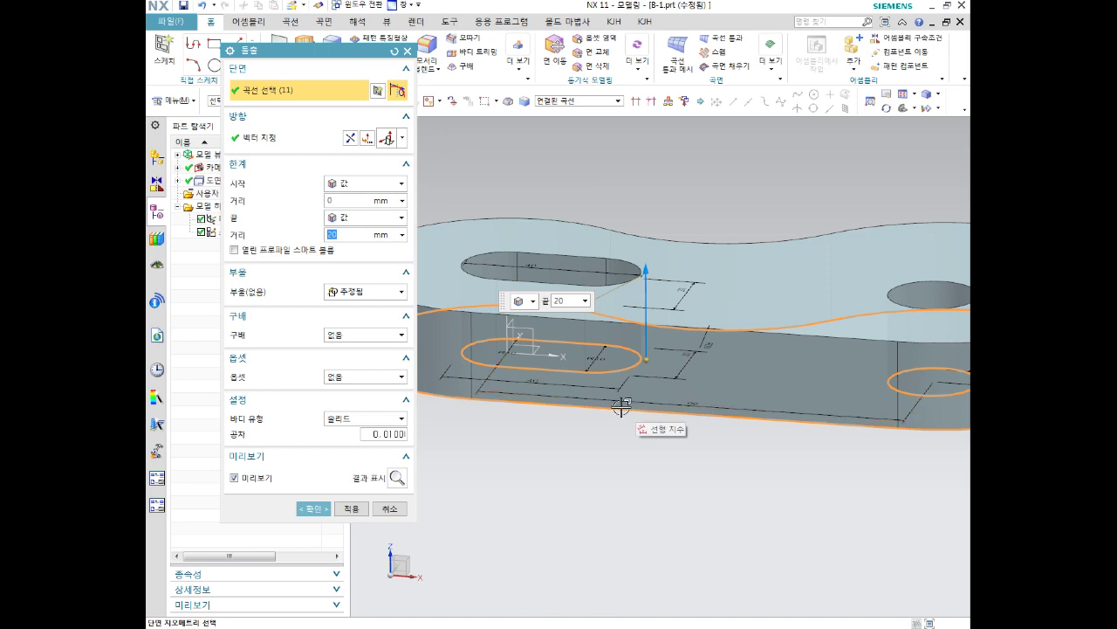
Try Extrude start distances of 10 and -10, then set it to 5 mm.
scroll(629, 415, down, 1)
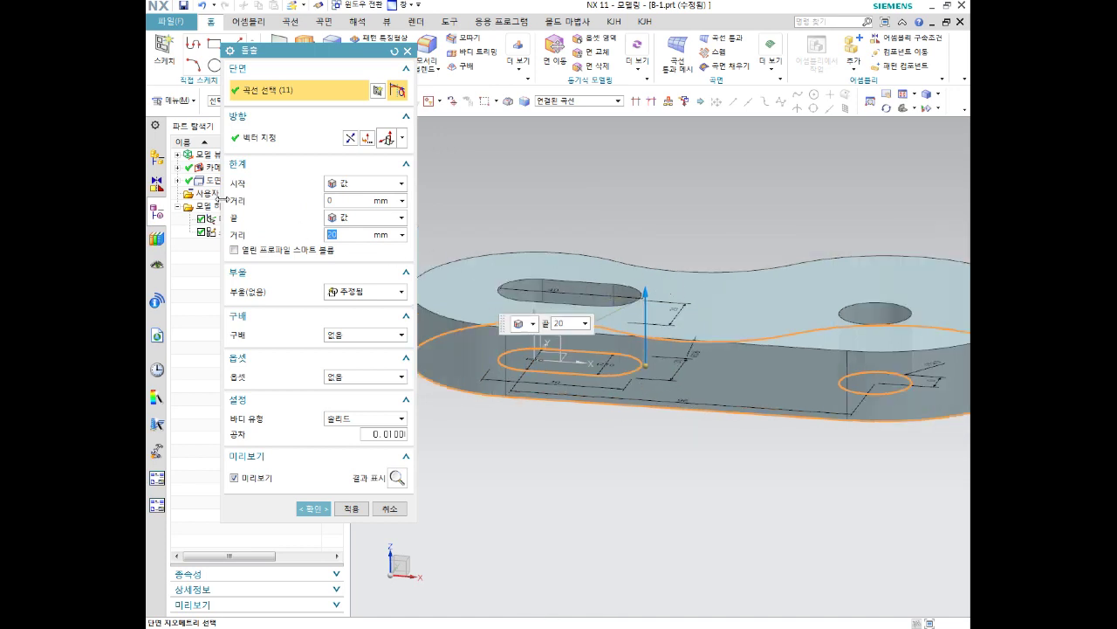
click(329, 201)
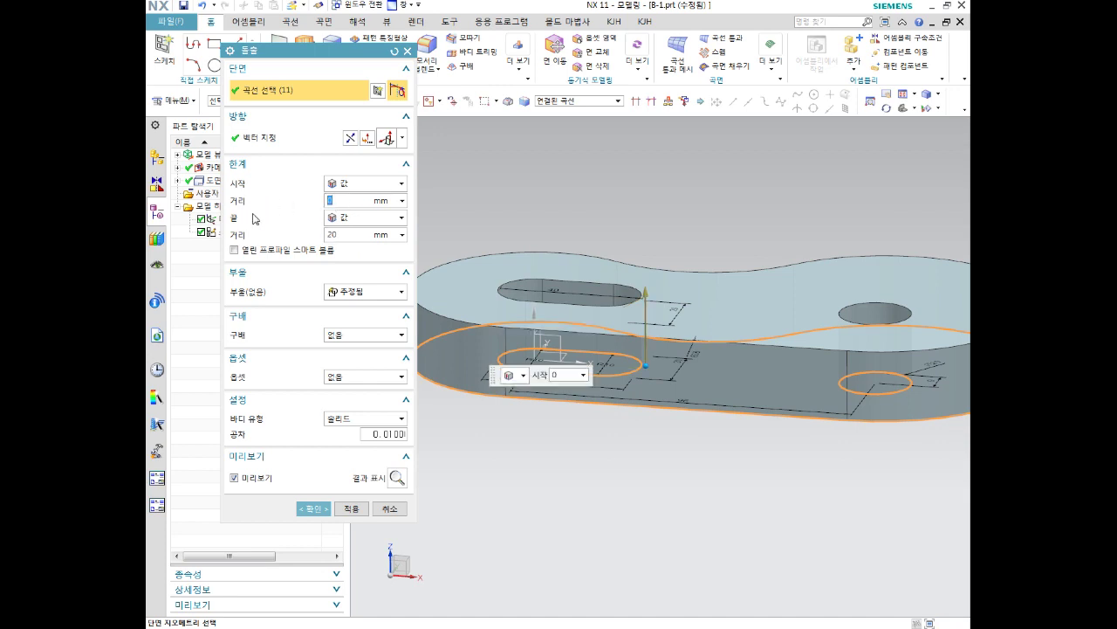
text(10)
key(BackSpace)
key(BackSpace)
text(10)
key(Return)
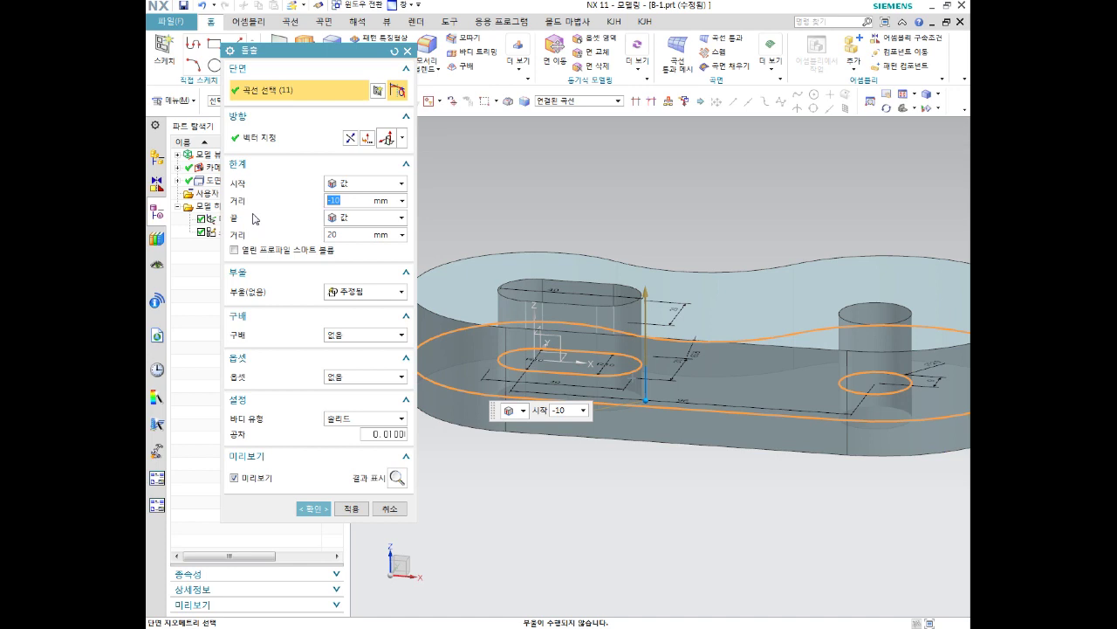
text(5)
key(Return)
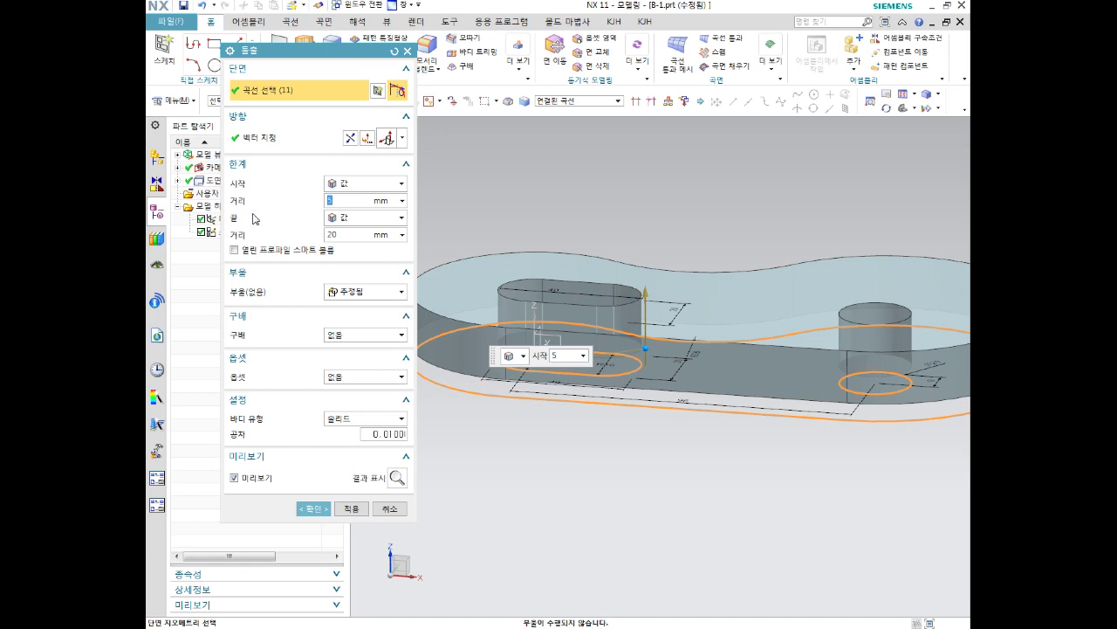
middle_drag(676, 517, 709, 450)
middle_drag(716, 344, 707, 384)
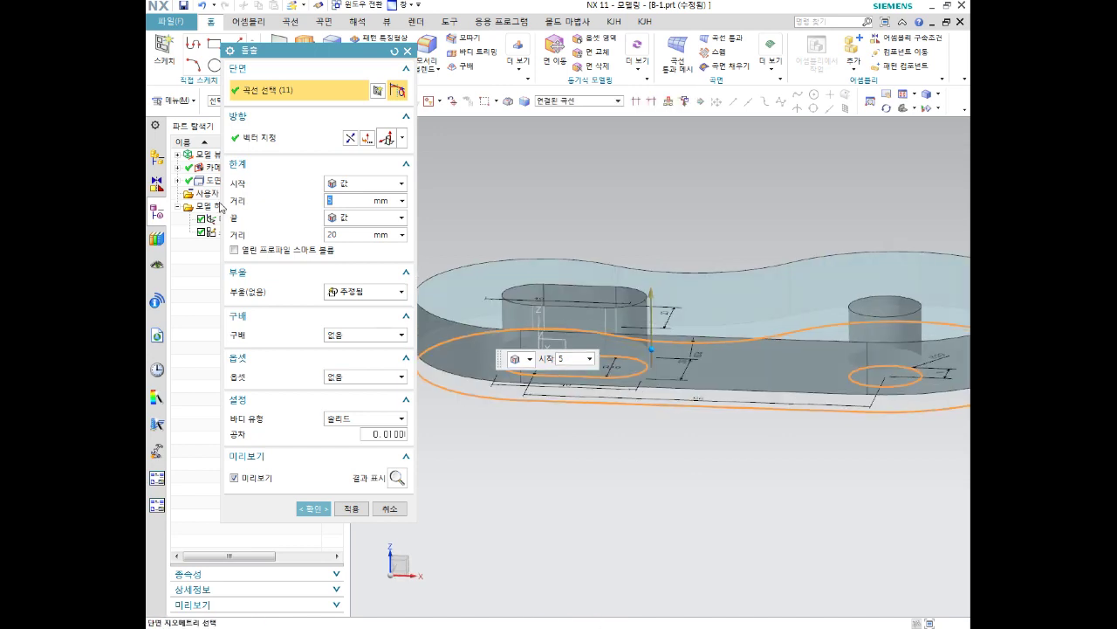
click(344, 234)
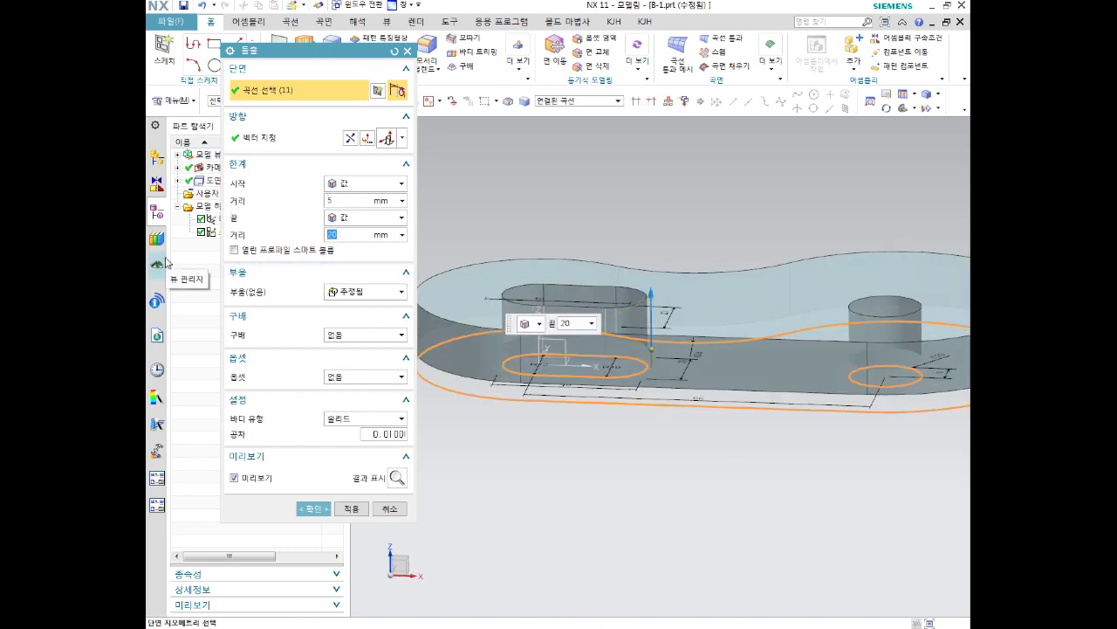
Try an end distance of 6 and a start distance of -5 mm.
text(6)
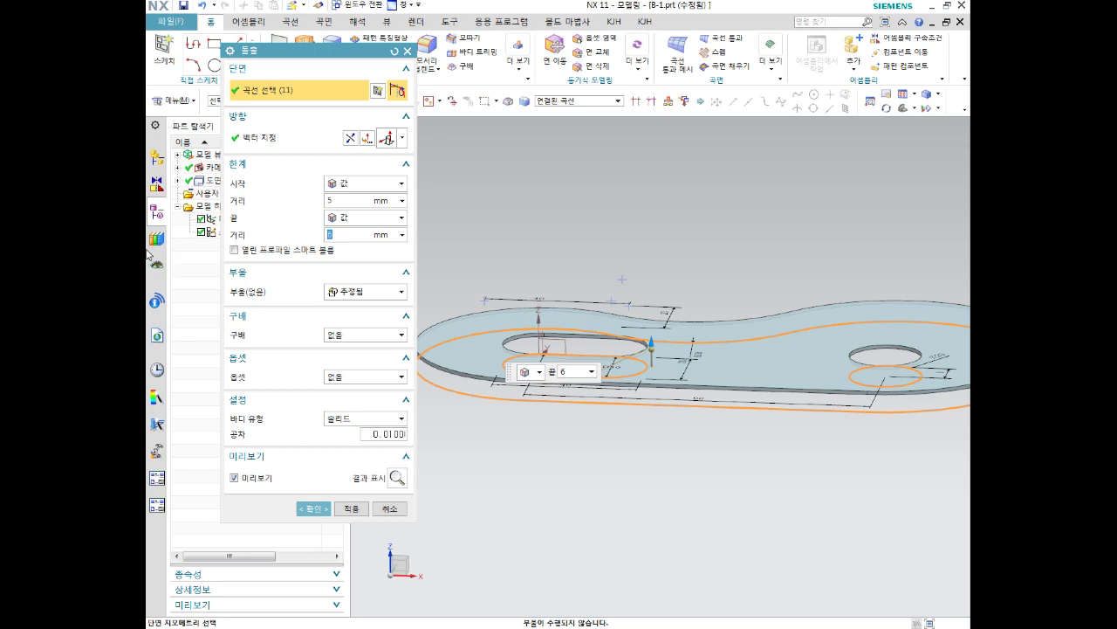
click(345, 200)
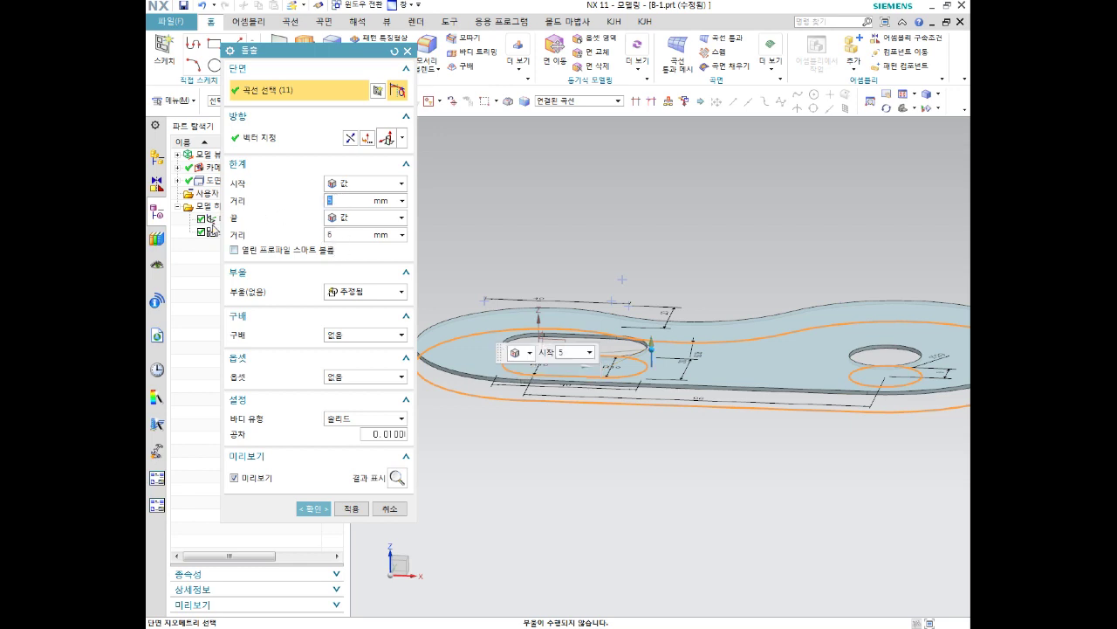
text(-5)
key(Return)
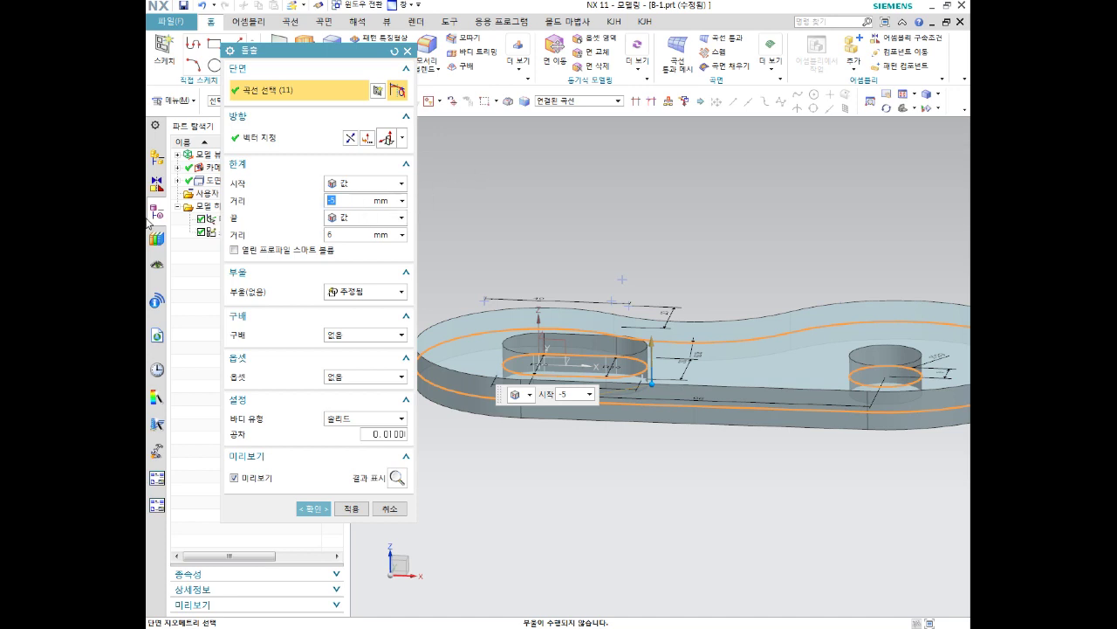
Set the Extrude limits back to start 0 and end 20 mm.
text(0)
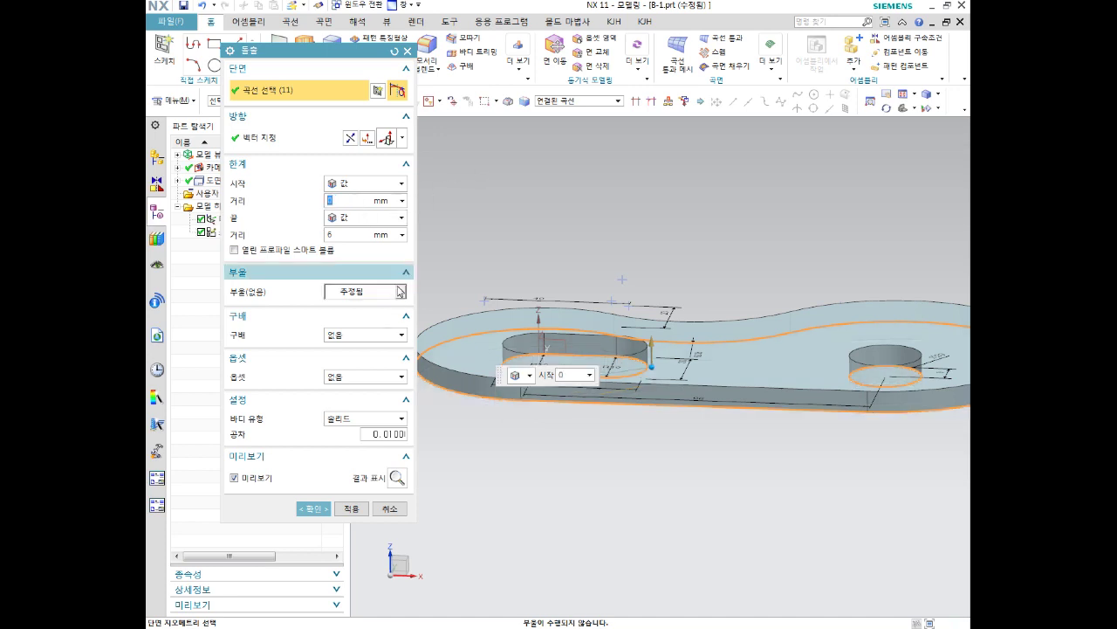
key(Tab)
text(20)
key(Return)
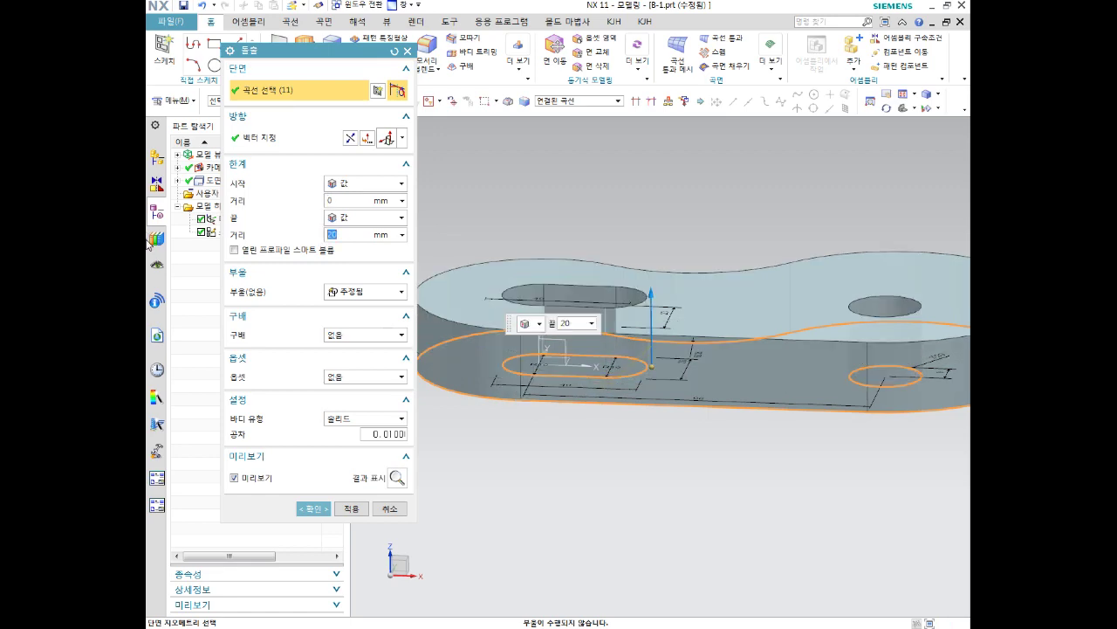